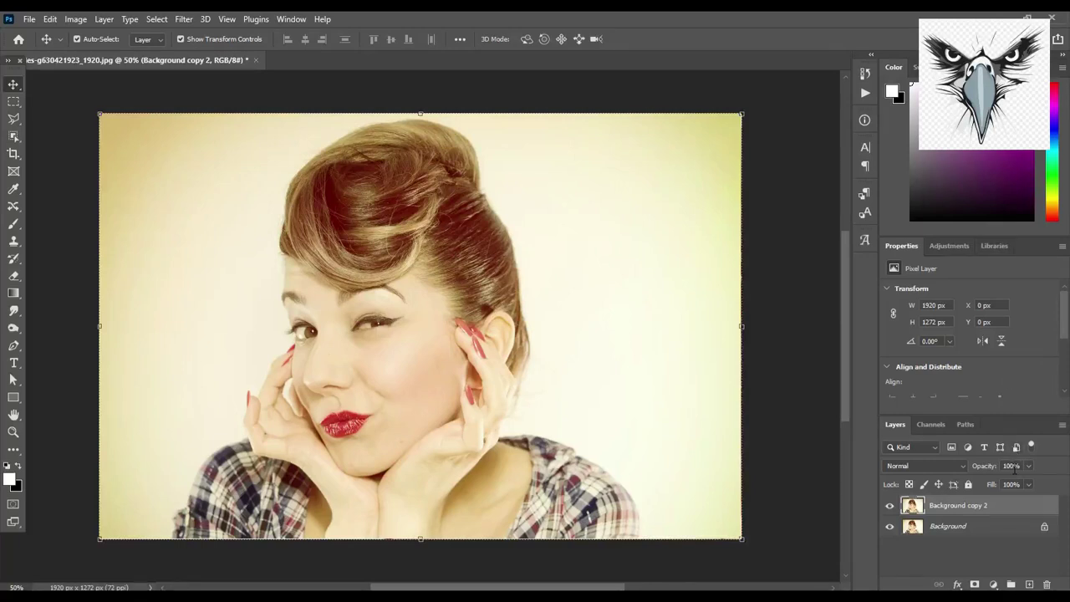
# - Undo the extra Background copy 2 and duplicate the Background layer as 'Background copy'
pyautogui.press('Delete')
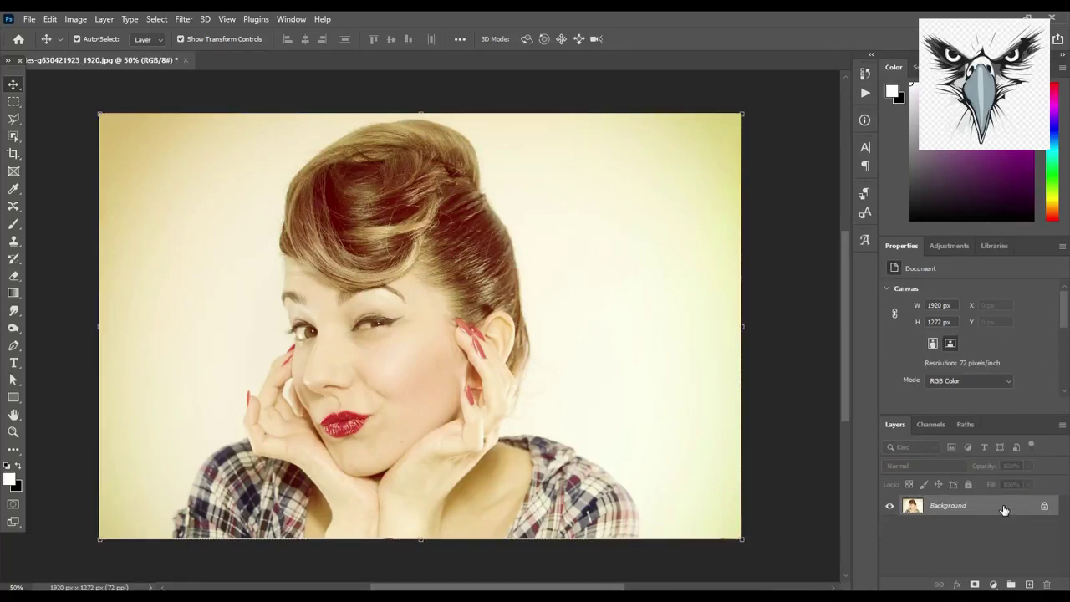
pyautogui.rightClick(1003, 507)
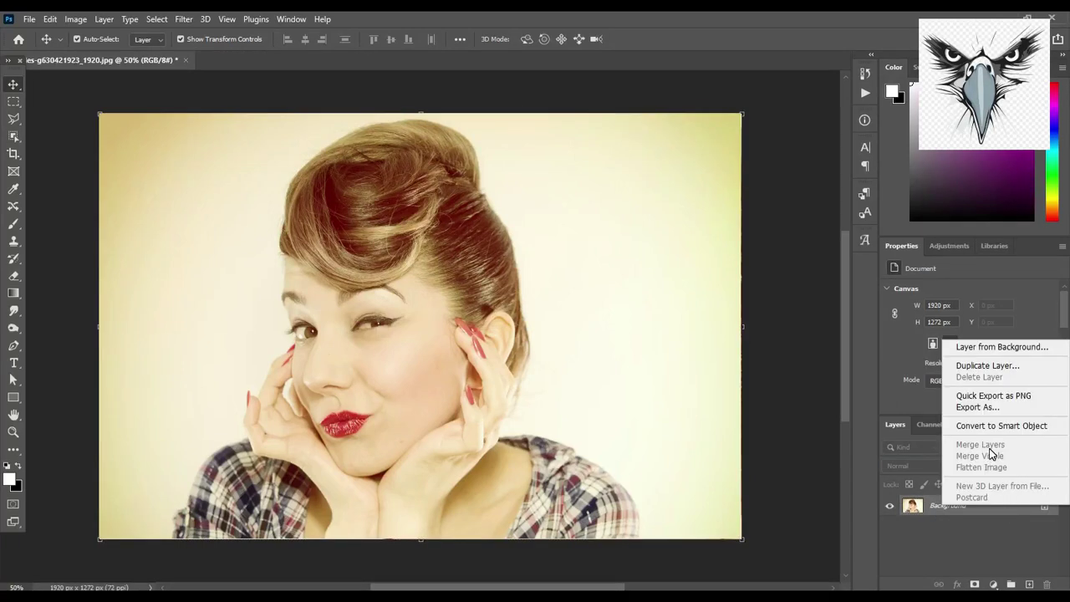
pyautogui.click(1004, 368)
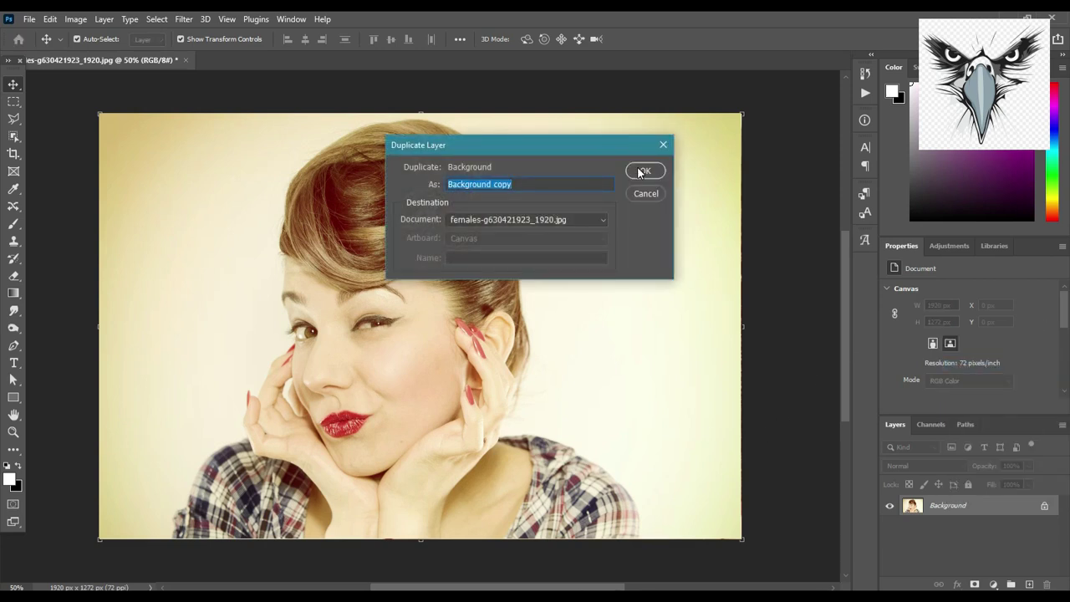
pyautogui.click(642, 171)
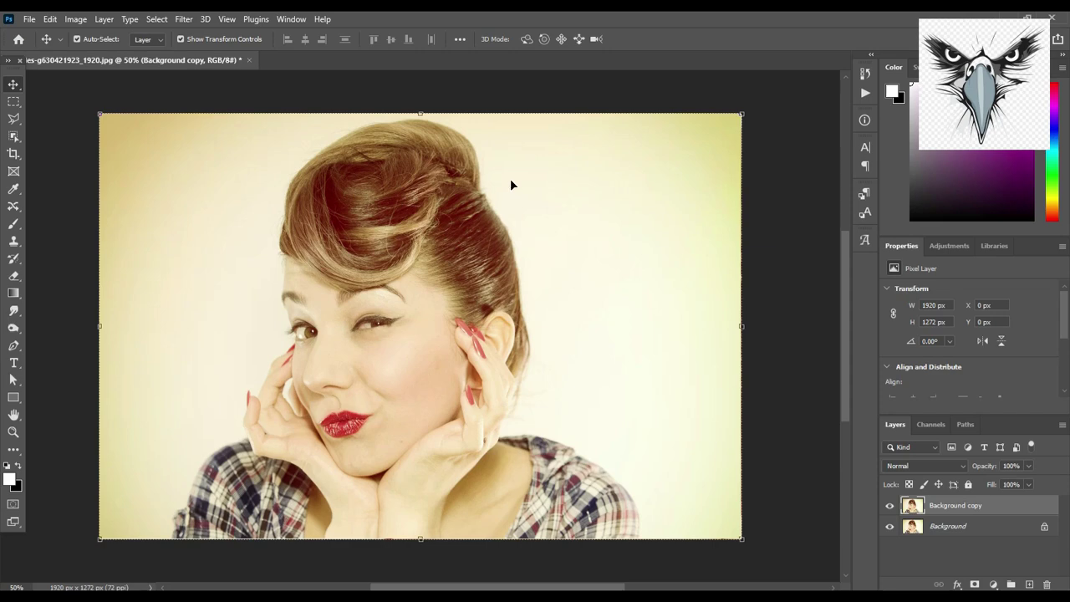
# - Desaturate the Background copy layer with Image > Adjustments > Desaturate
pyautogui.click(48, 20)
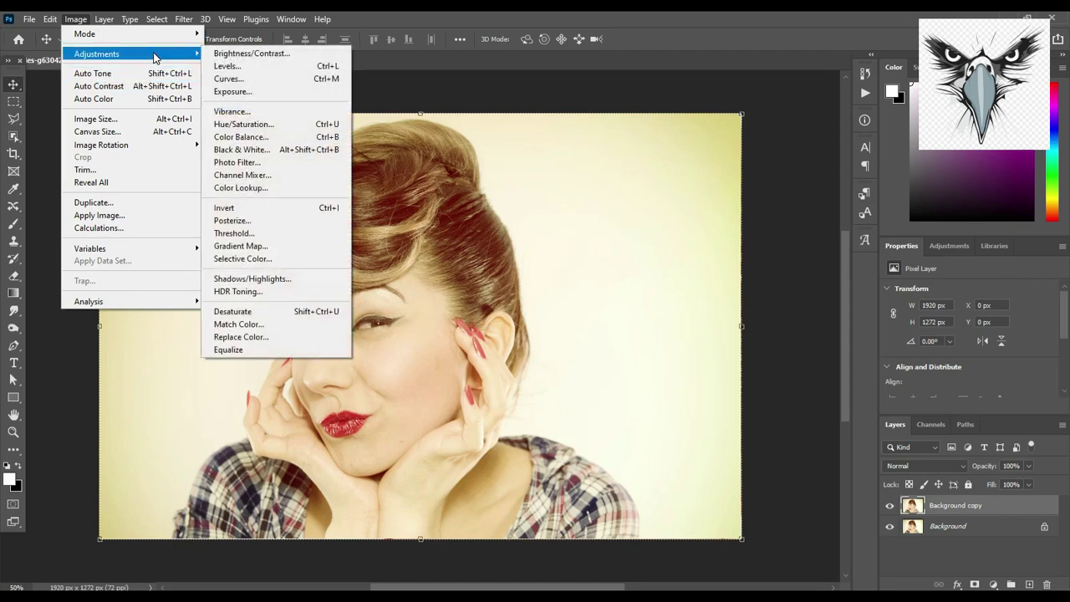
pyautogui.moveTo(97, 53)
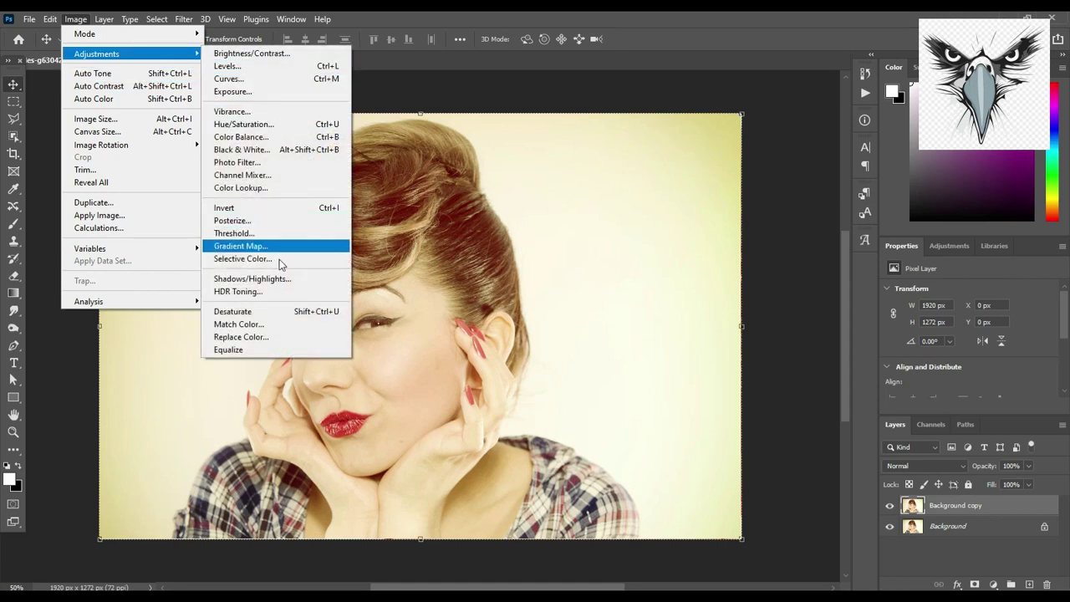
pyautogui.click(262, 315)
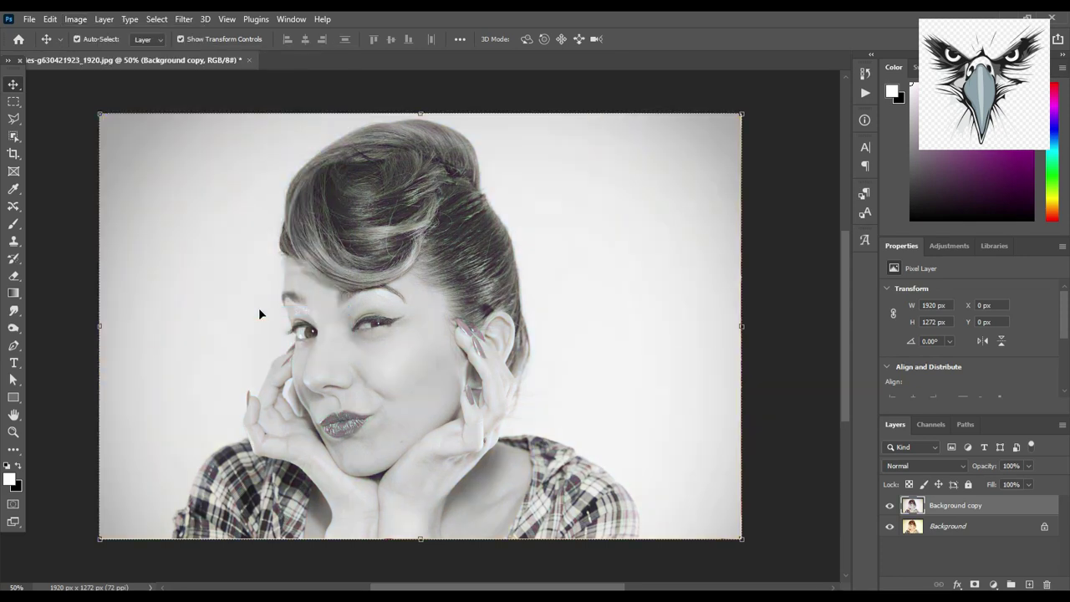
# - Duplicate the grayscale Background copy layer as Background copy 2
pyautogui.rightClick(950, 507)
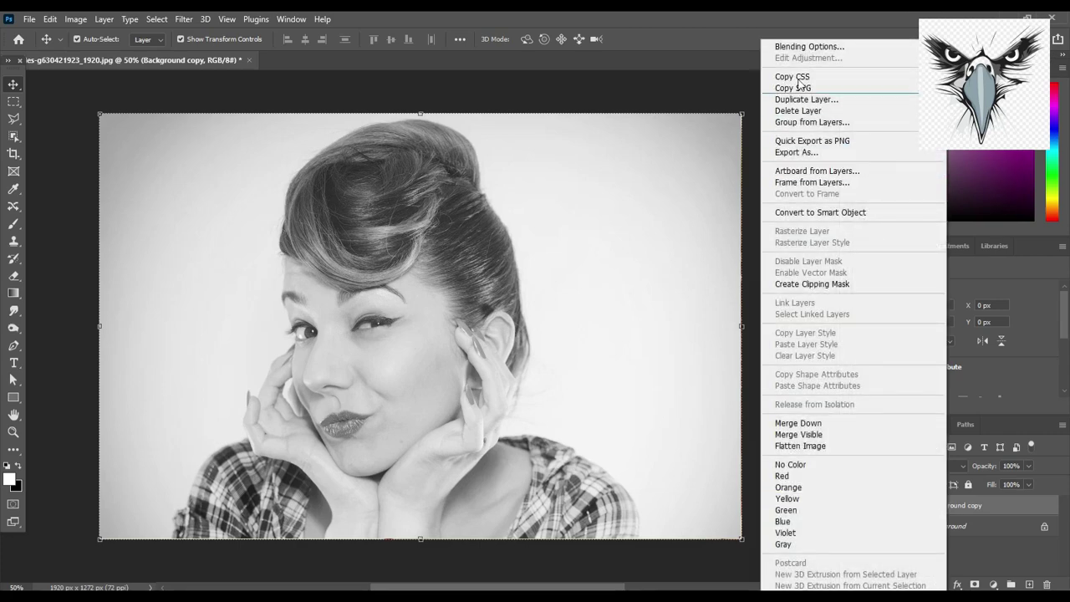
pyautogui.click(841, 101)
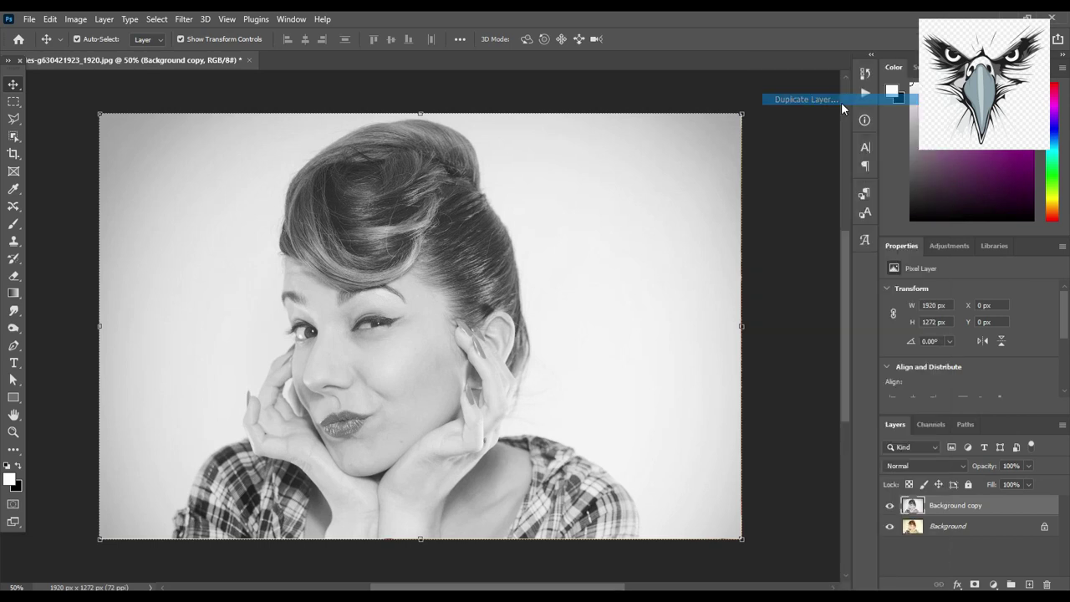
pyautogui.click(644, 171)
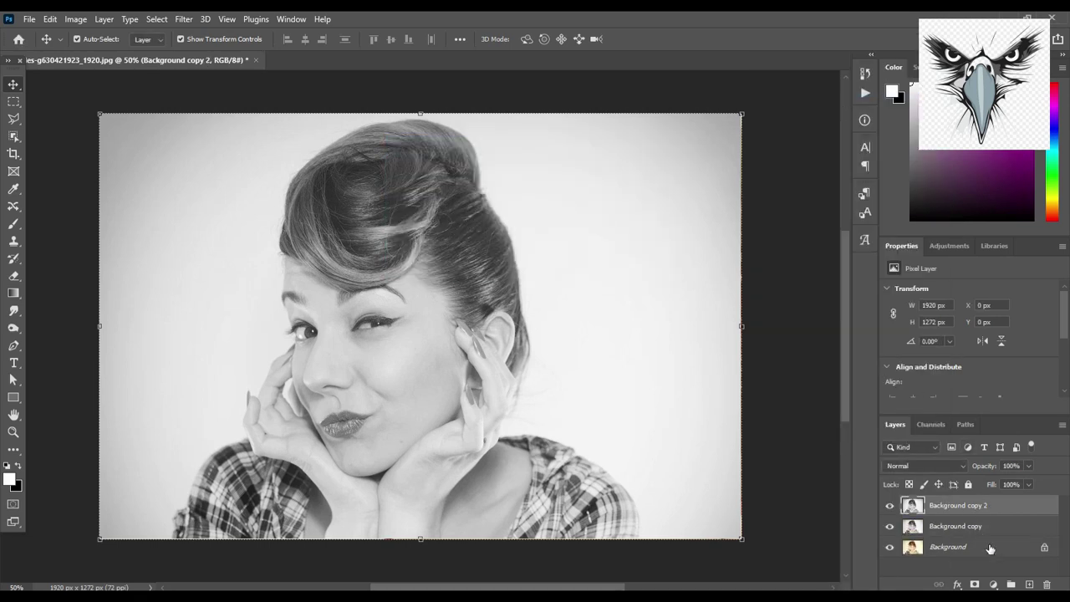
# - Add an Invert adjustment layer to turn the portrait into a negative
pyautogui.click(998, 585)
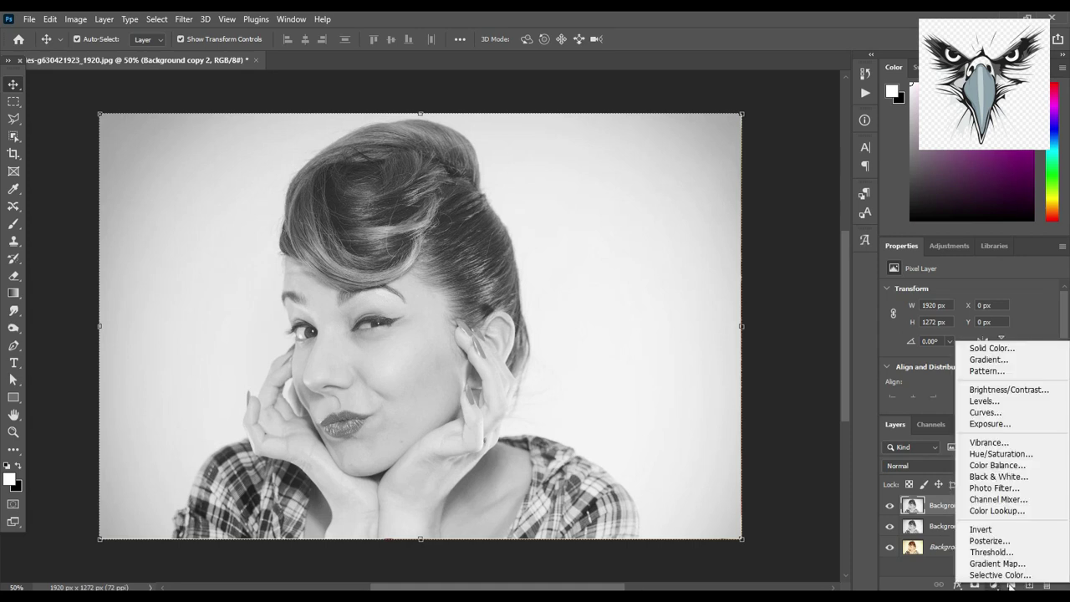
pyautogui.click(932, 575)
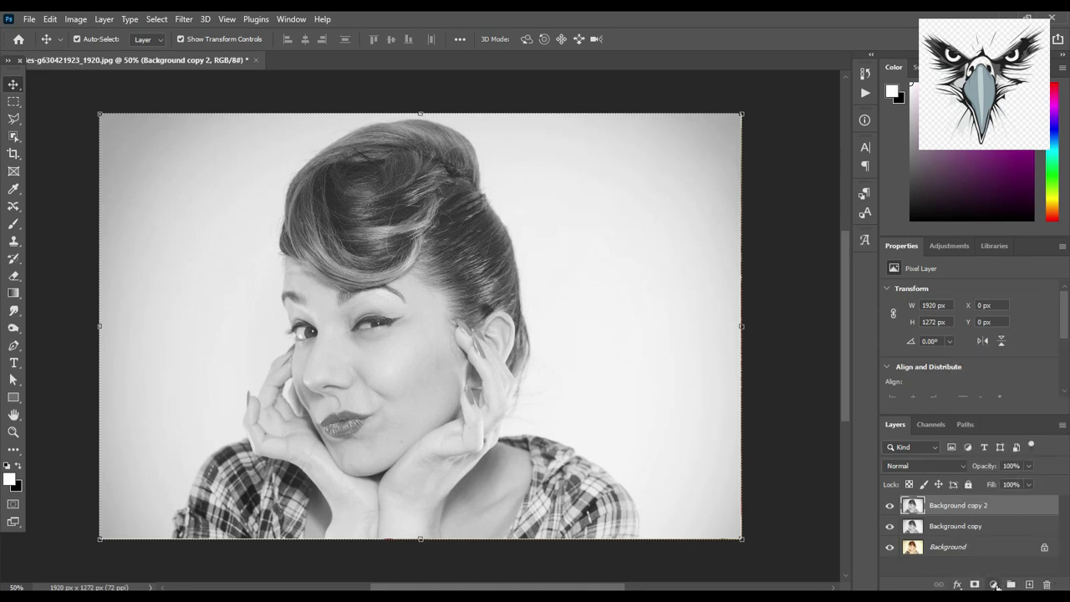
pyautogui.click(995, 586)
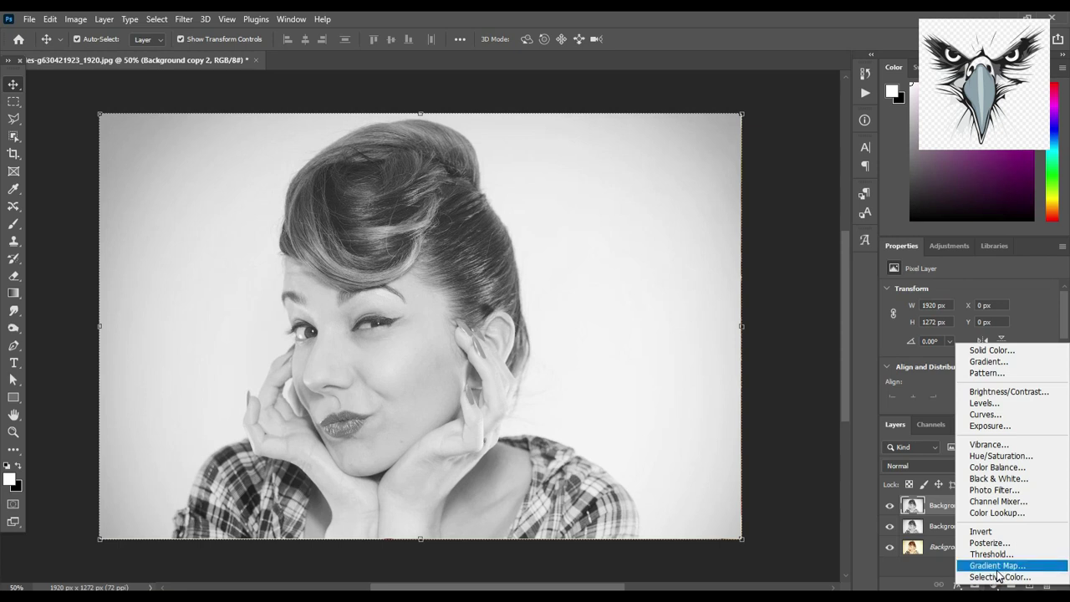
pyautogui.click(981, 532)
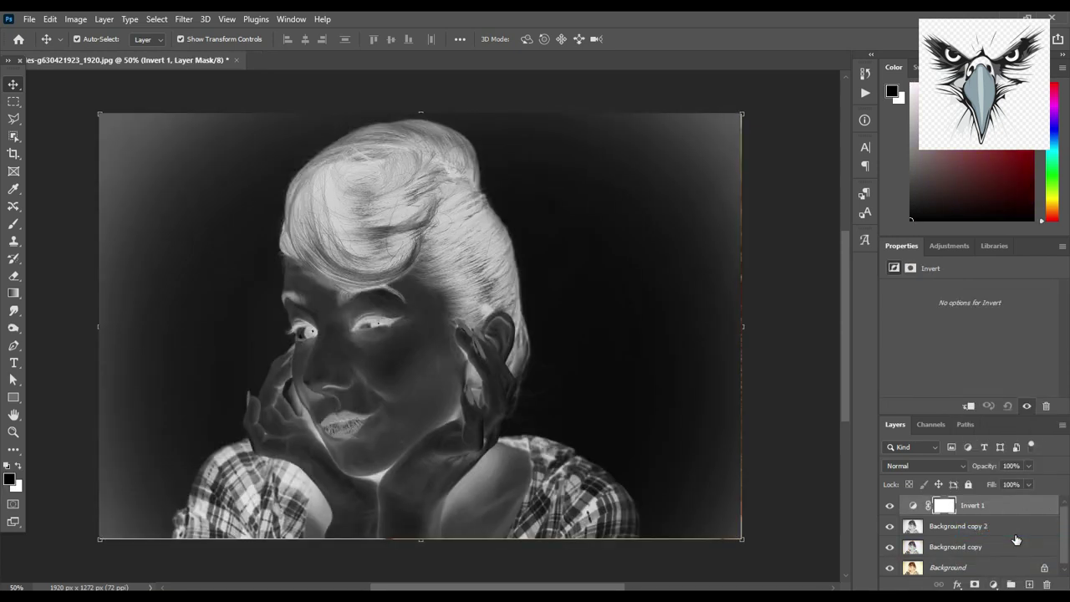
pyautogui.click(931, 464)
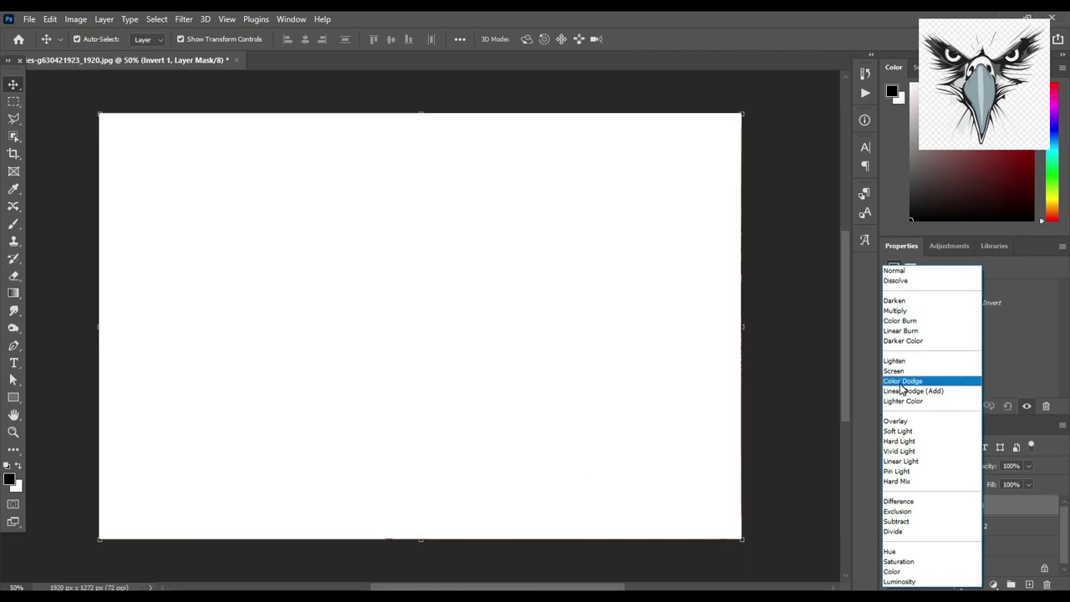
# - Set the inverted layer's blend mode to Color Dodge, leaving Background copy 2 selected
pyautogui.click(947, 384)
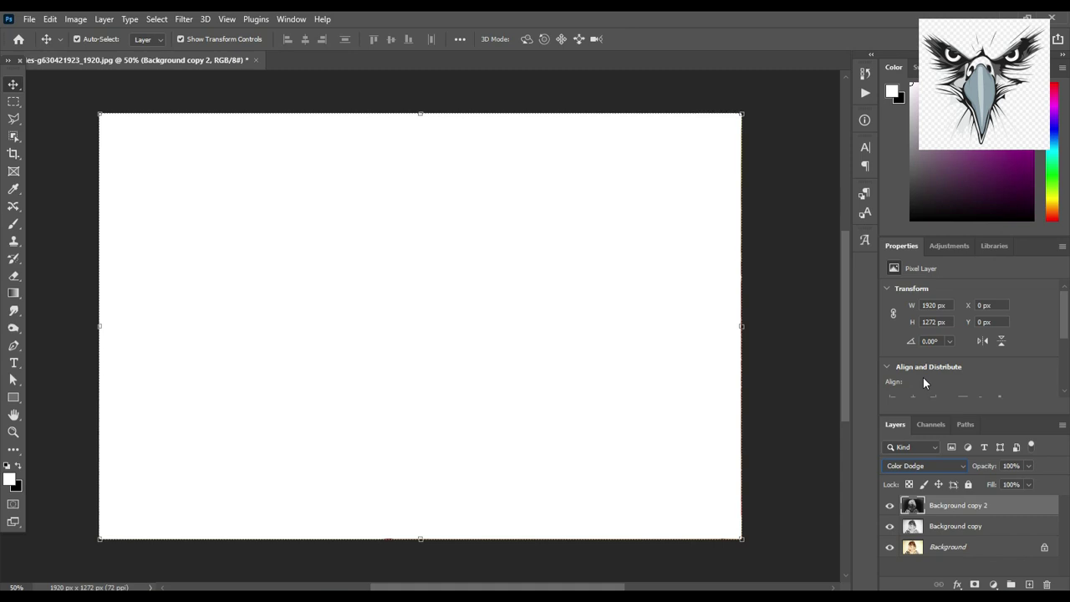
pyautogui.click(949, 528)
pyautogui.click(962, 508)
pyautogui.click(184, 20)
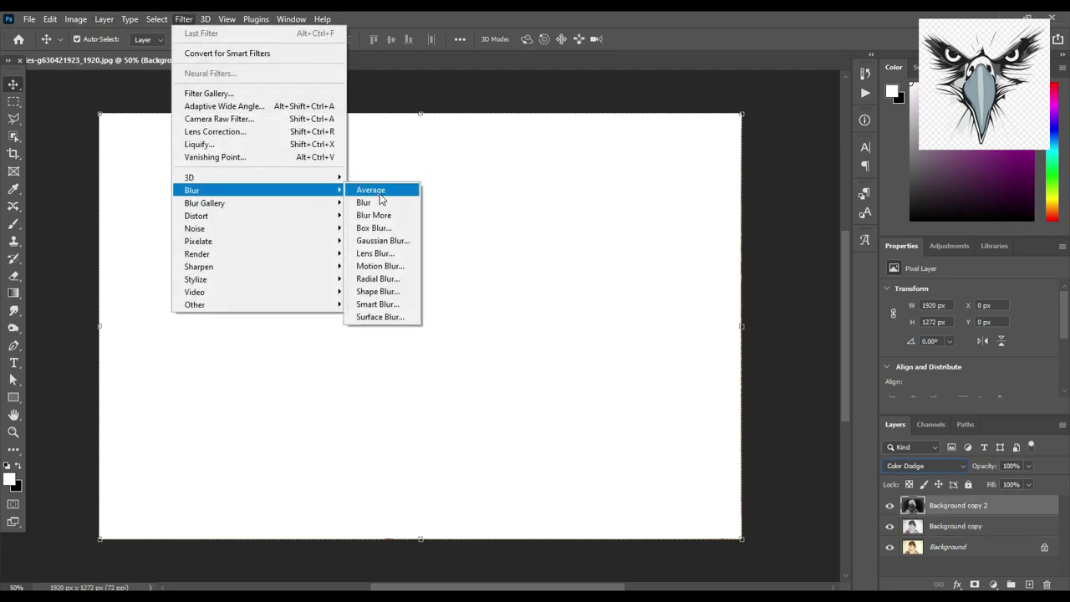
pyautogui.moveTo(191, 190)
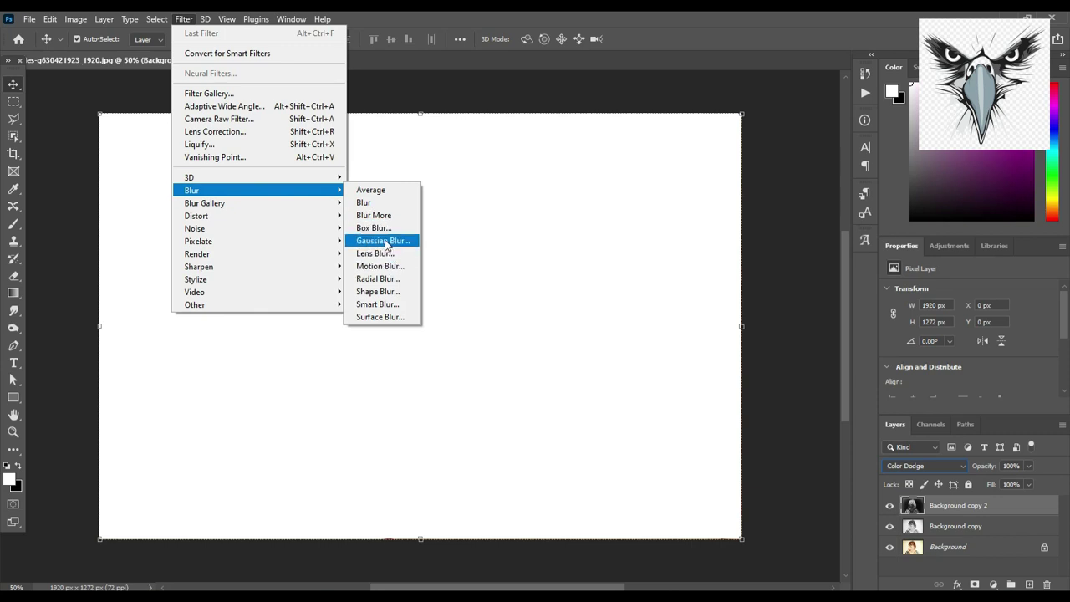
# - Apply a Gaussian Blur with a 167.6-pixel radius to Background copy 2
pyautogui.click(382, 241)
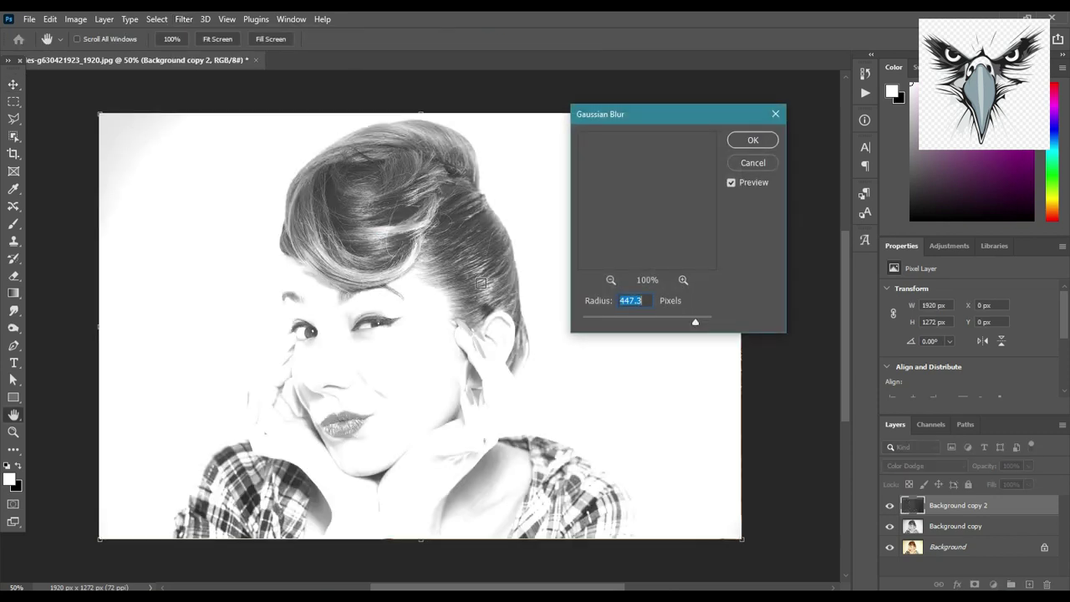
pyautogui.click(682, 321)
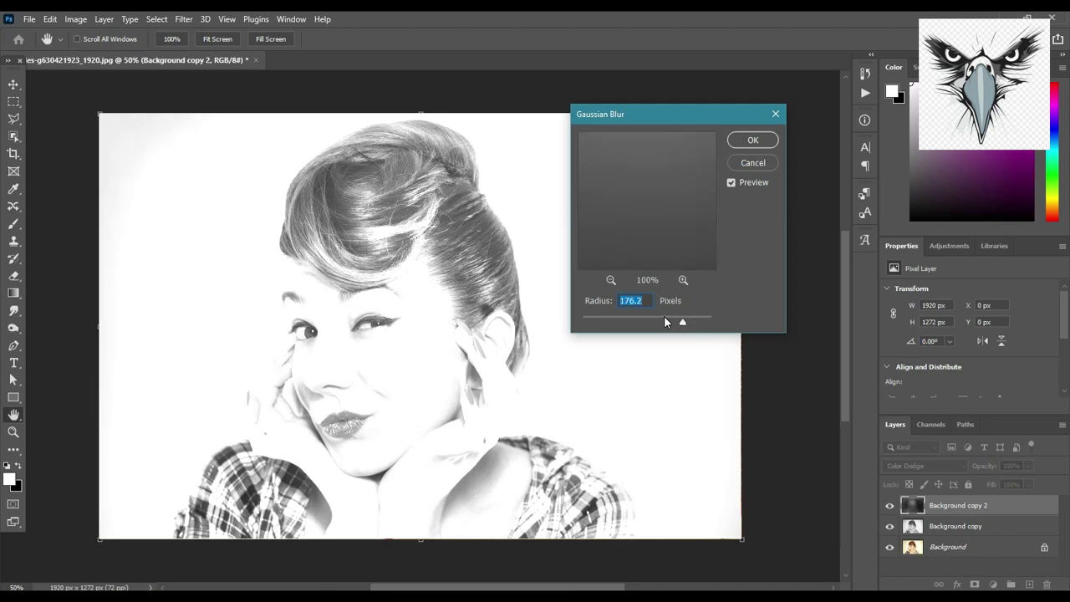
pyautogui.click(666, 321)
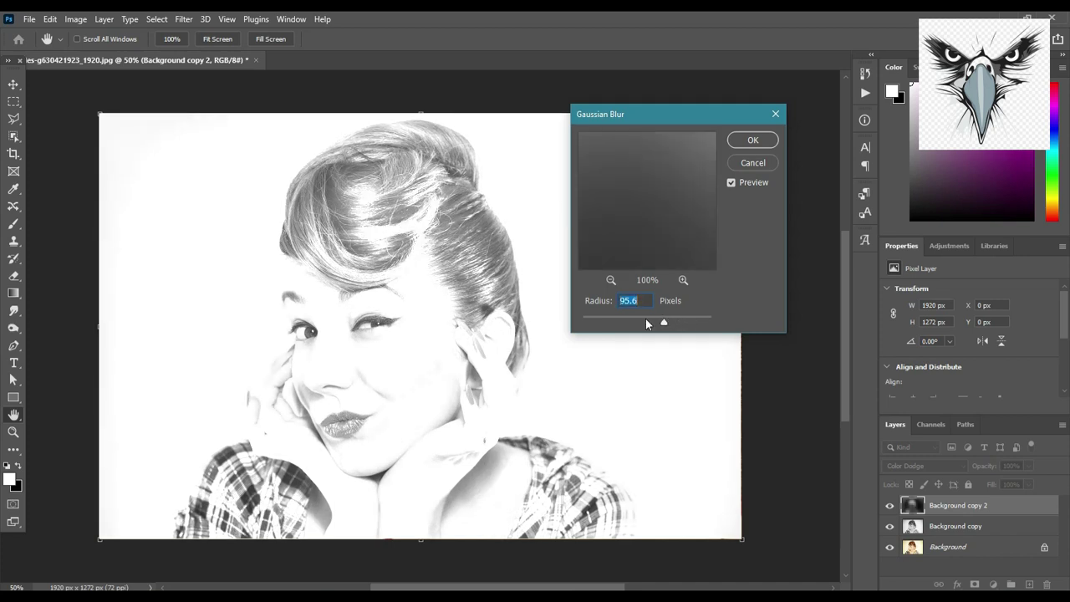
pyautogui.click(643, 321)
pyautogui.click(606, 321)
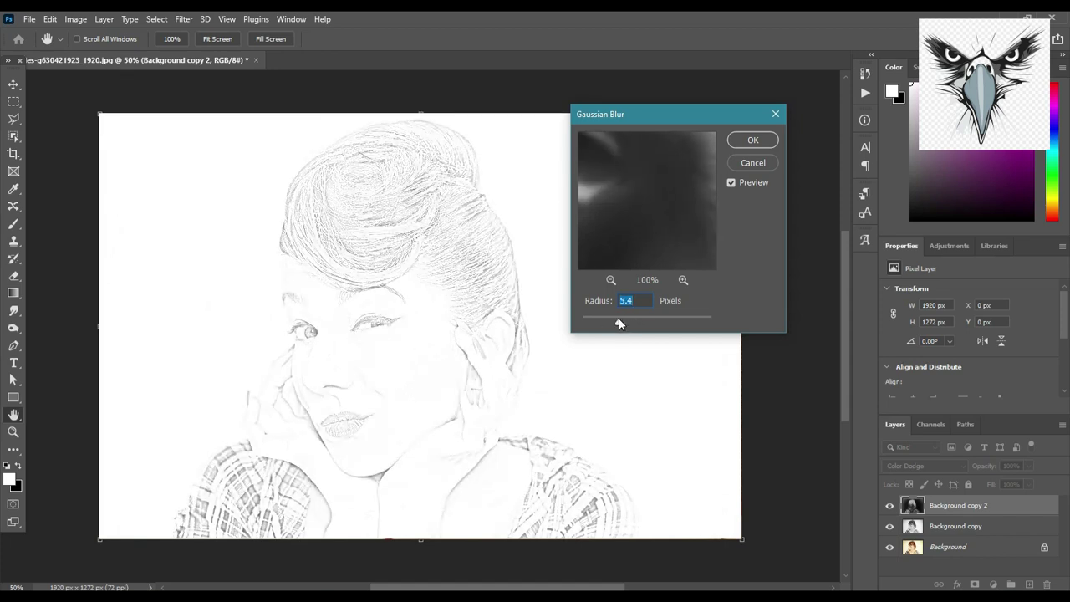
pyautogui.click(627, 320)
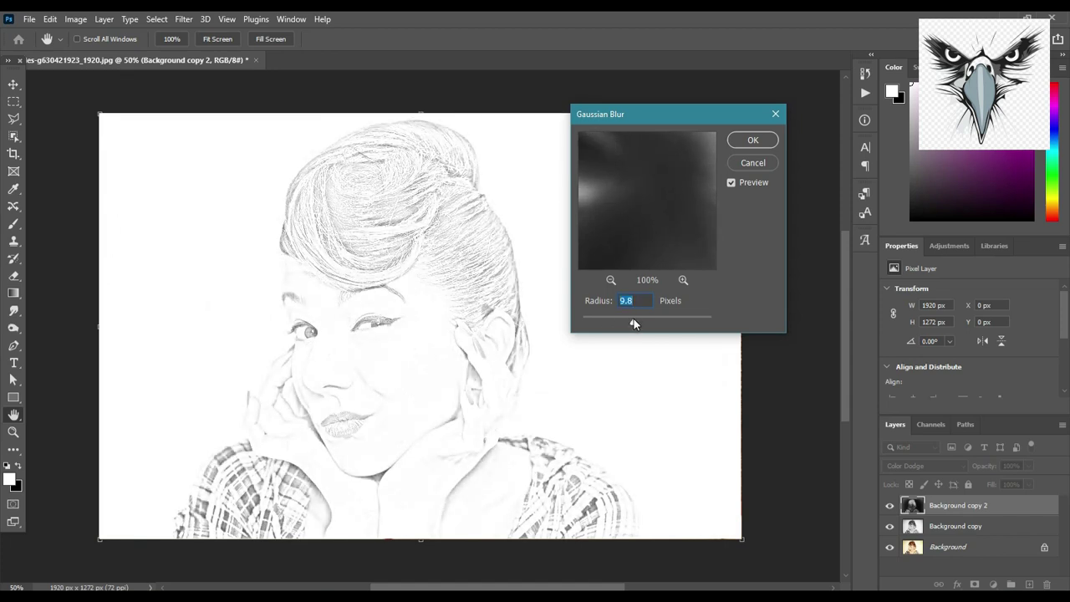
pyautogui.click(643, 321)
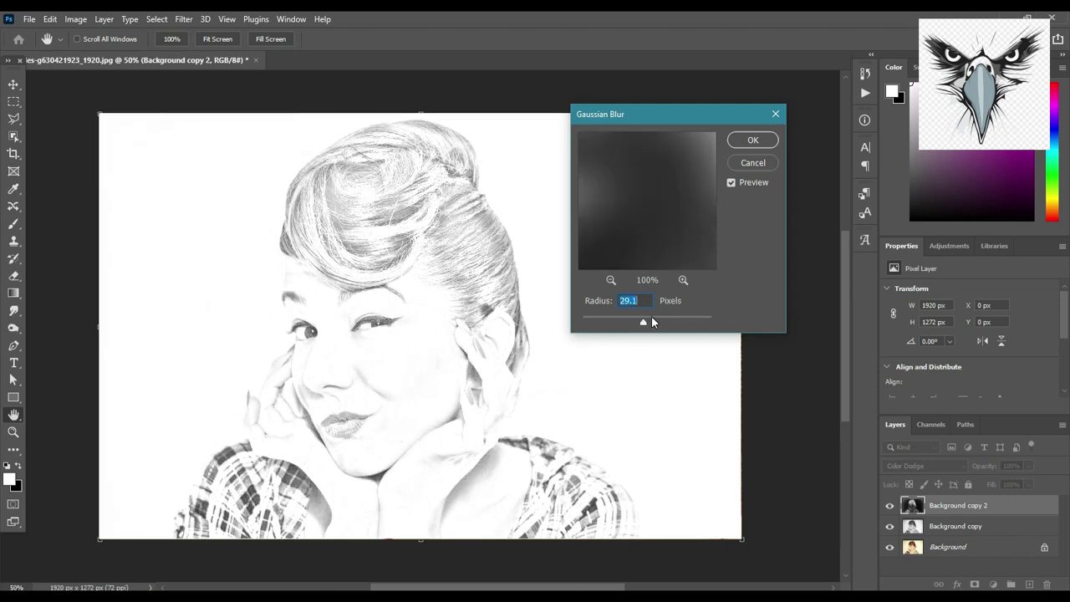
pyautogui.click(651, 319)
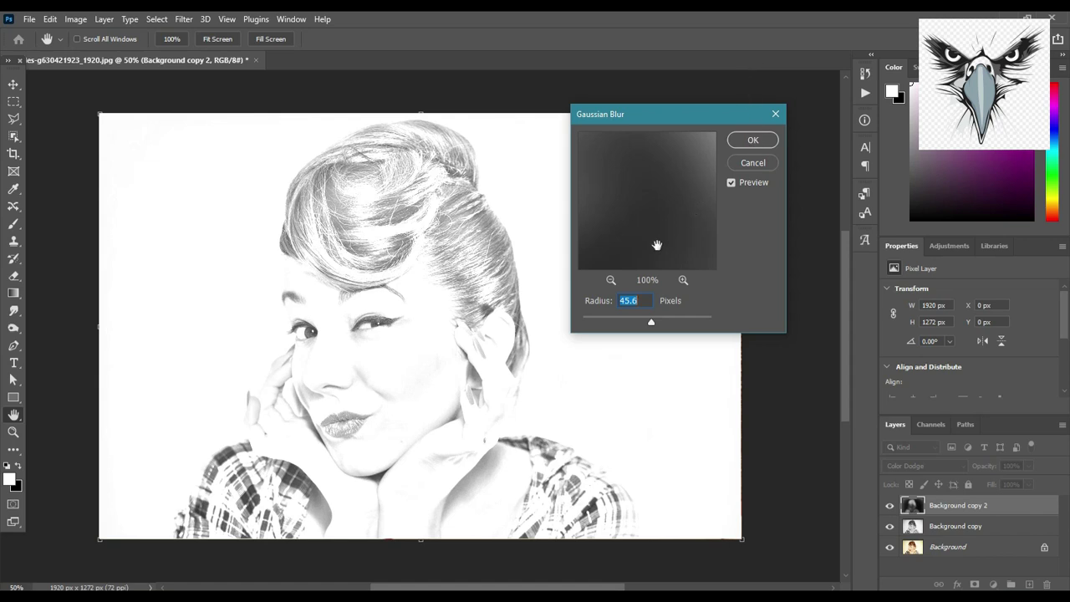
pyautogui.moveTo(655, 325); pyautogui.dragTo(656, 324)
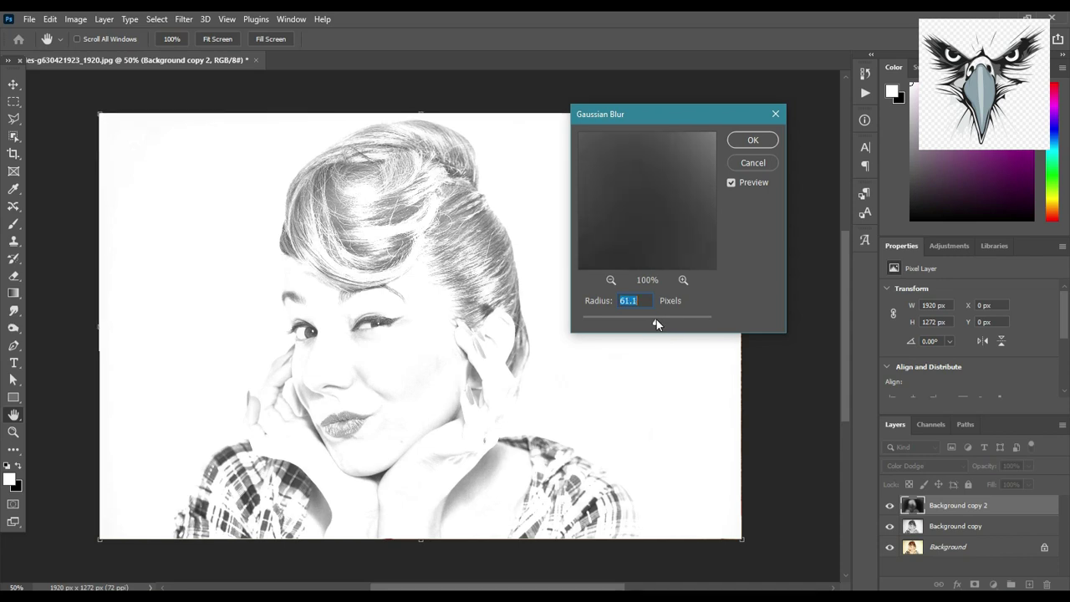
pyautogui.click(666, 323)
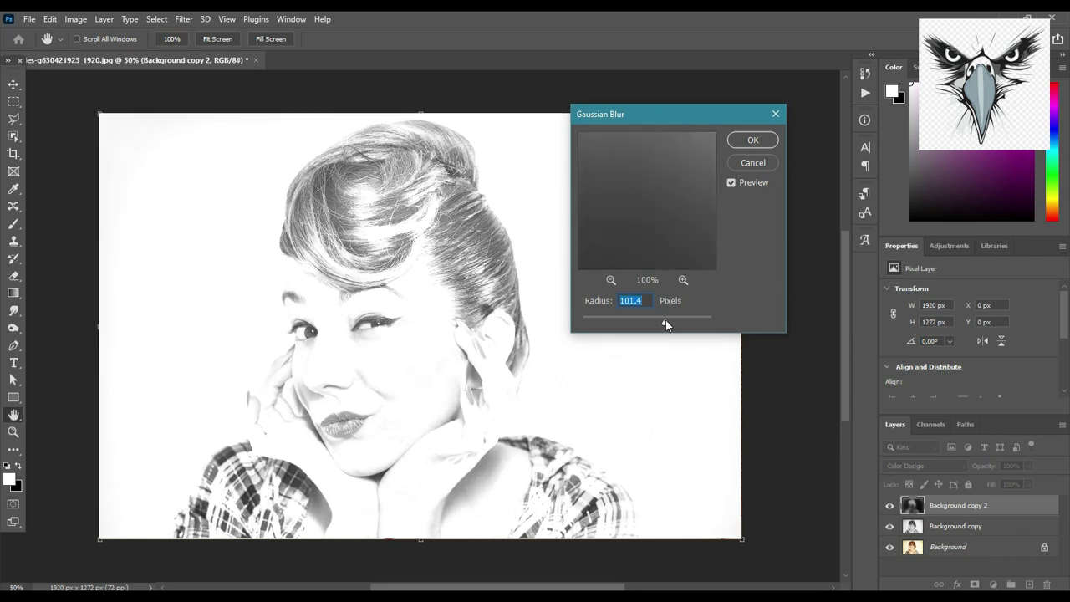
pyautogui.moveTo(666, 325); pyautogui.dragTo(672, 322)
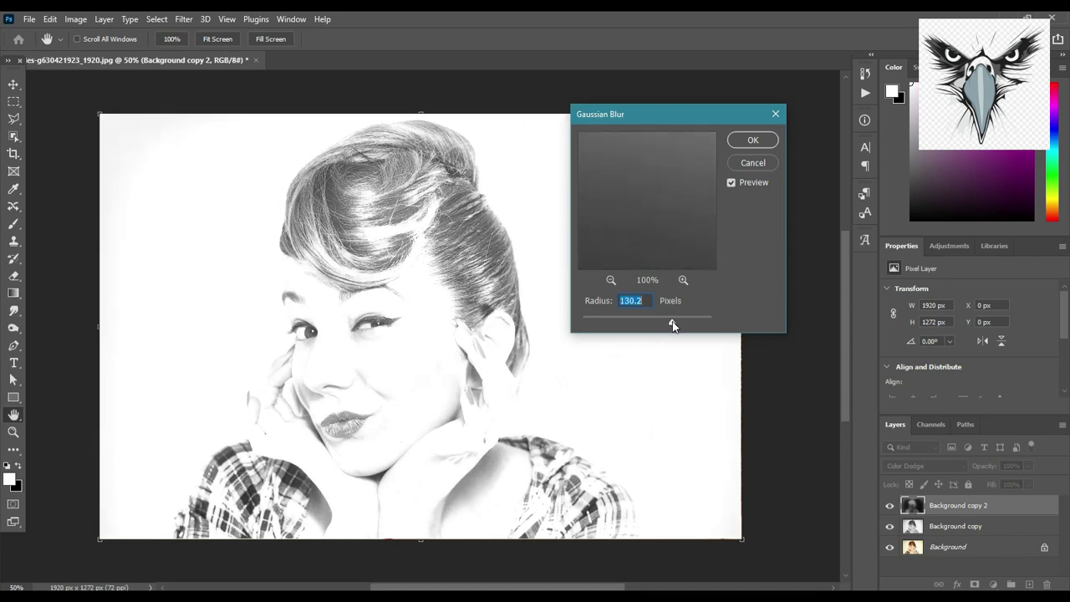
pyautogui.click(681, 324)
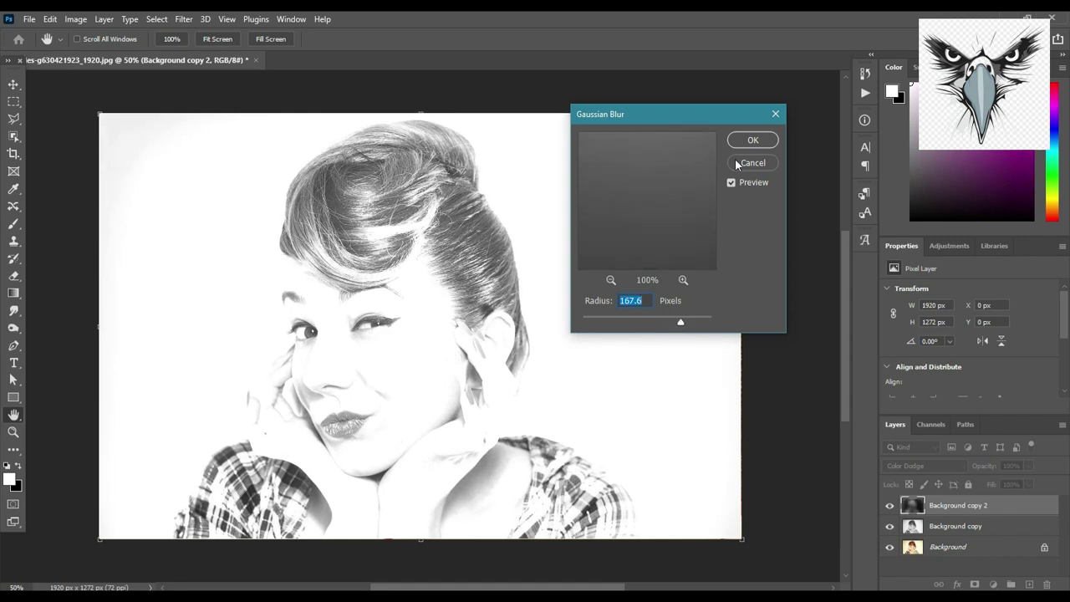
pyautogui.click(737, 134)
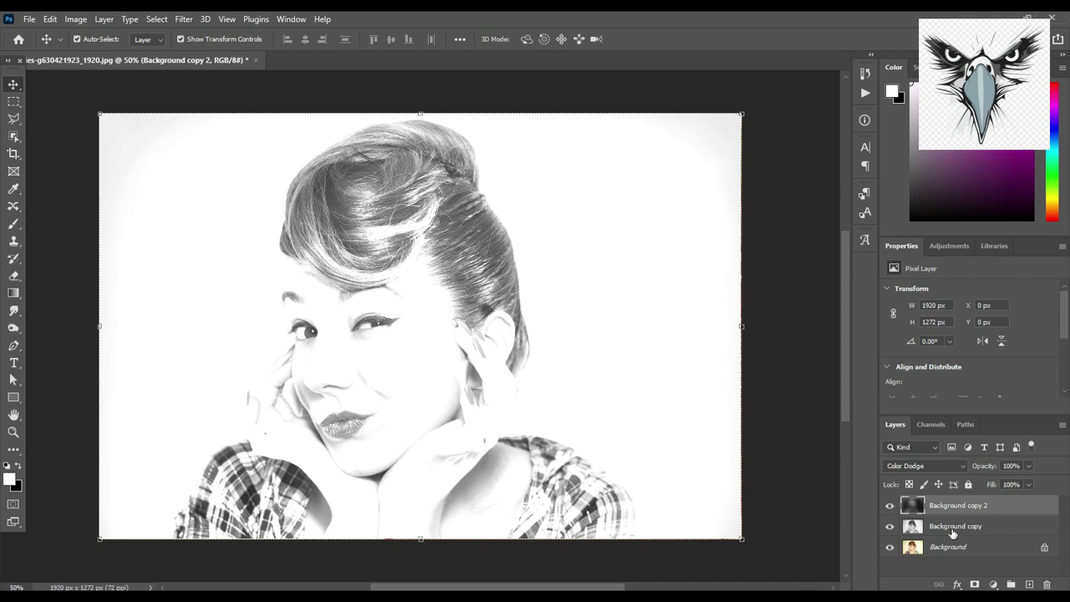
# - Add a Levels layer, shifting the midtone slider right and raising the black point slightly
pyautogui.click(995, 585)
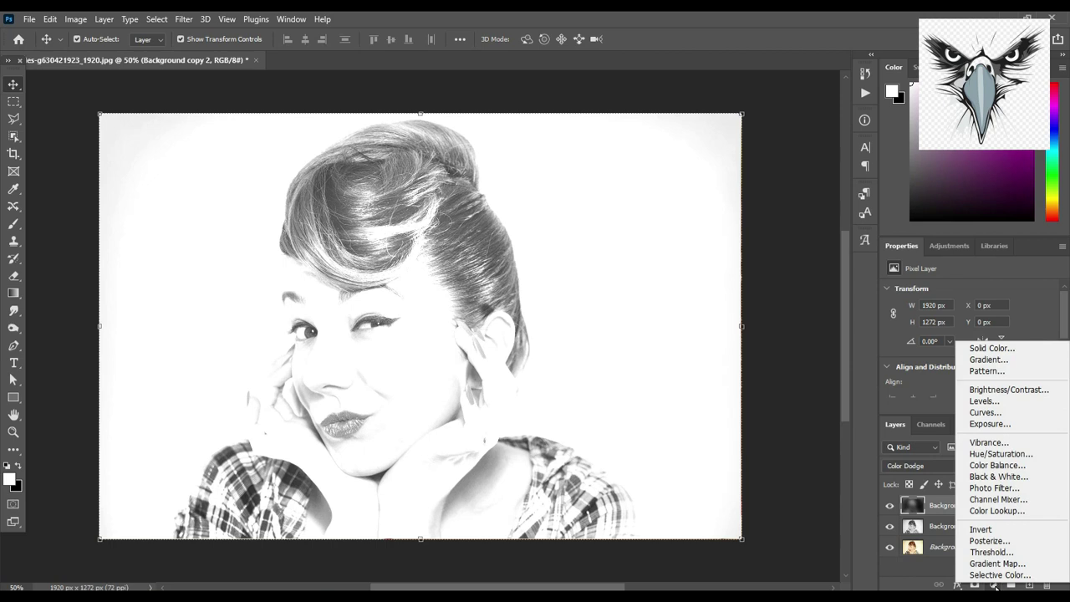
pyautogui.click(1009, 402)
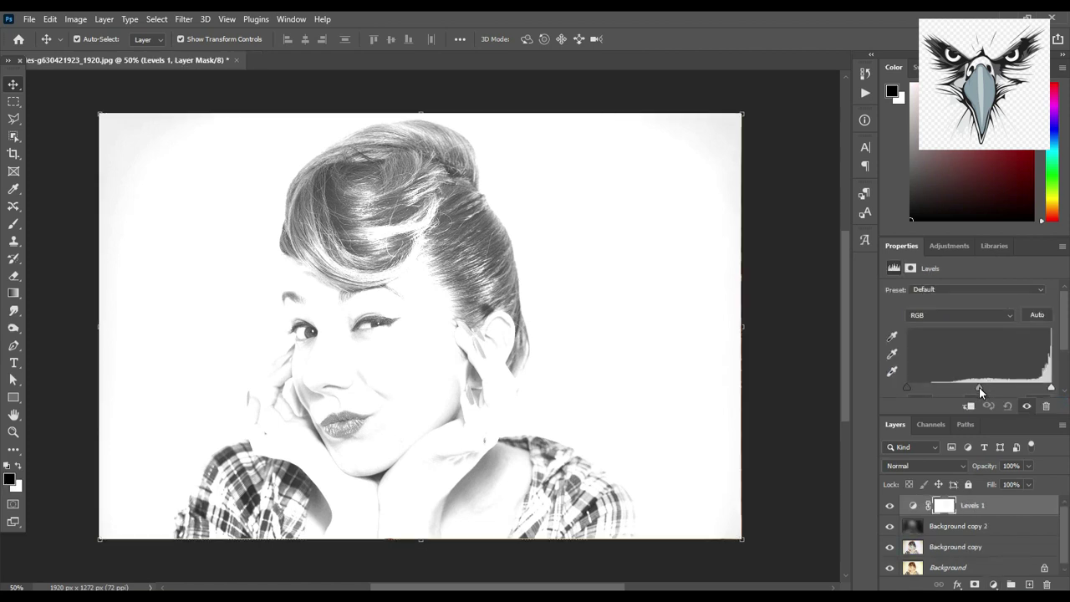
pyautogui.moveTo(979, 386); pyautogui.dragTo(994, 386)
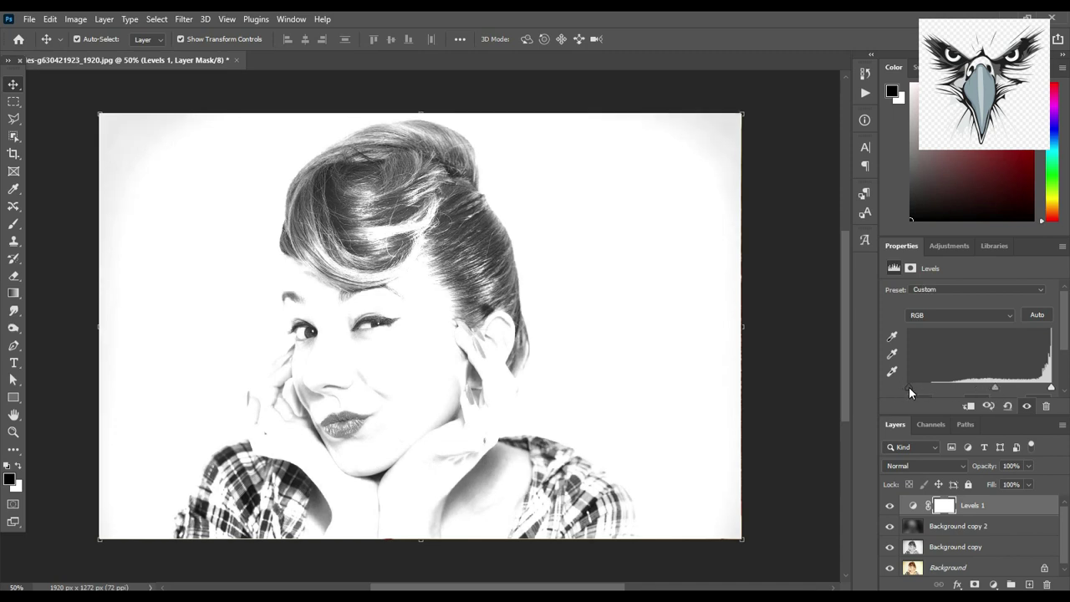
pyautogui.moveTo(909, 387); pyautogui.dragTo(915, 388)
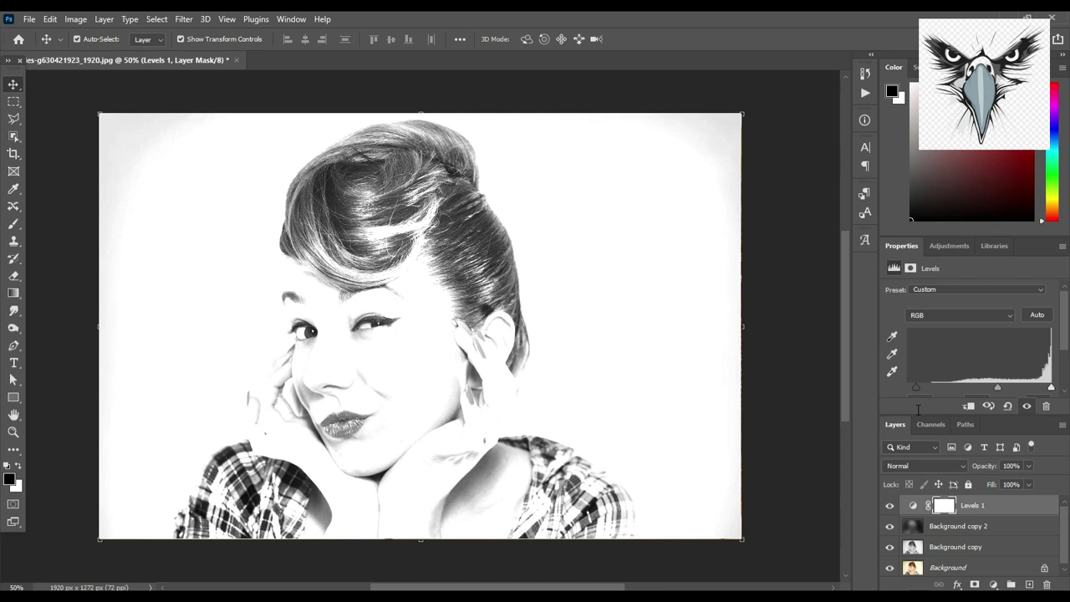
pyautogui.click(993, 584)
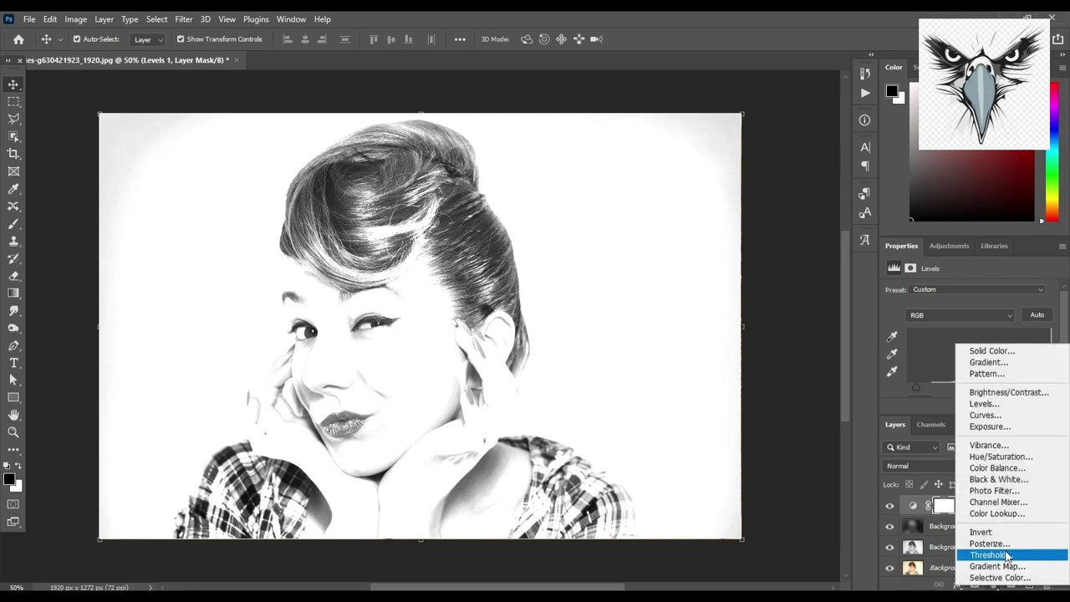
# - Add a Brightness/Contrast layer with brightness -12 and contrast 10
pyautogui.click(1010, 393)
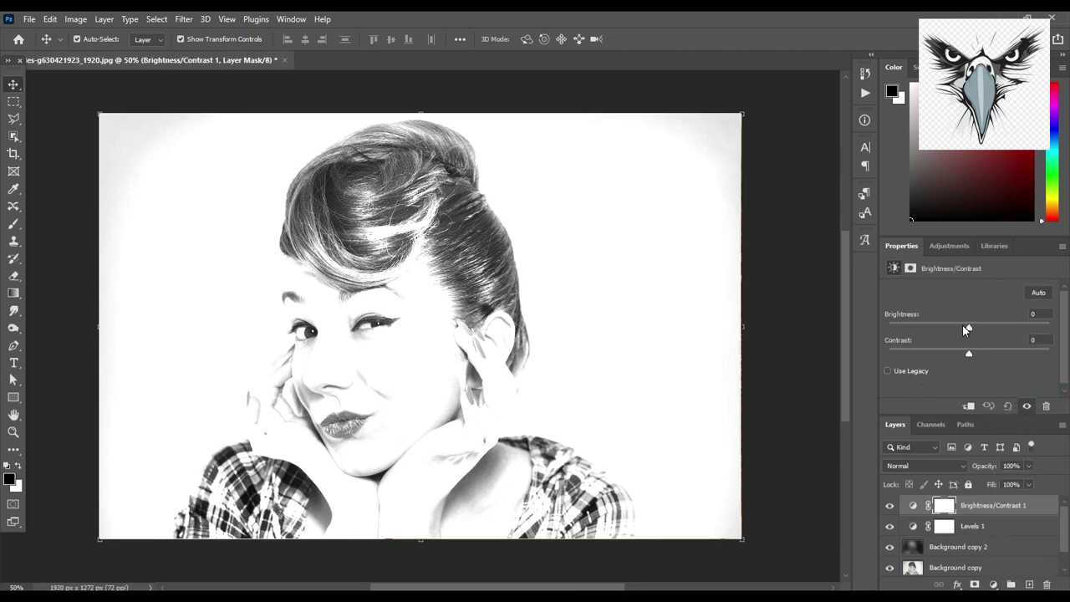
pyautogui.moveTo(964, 326); pyautogui.dragTo(962, 326)
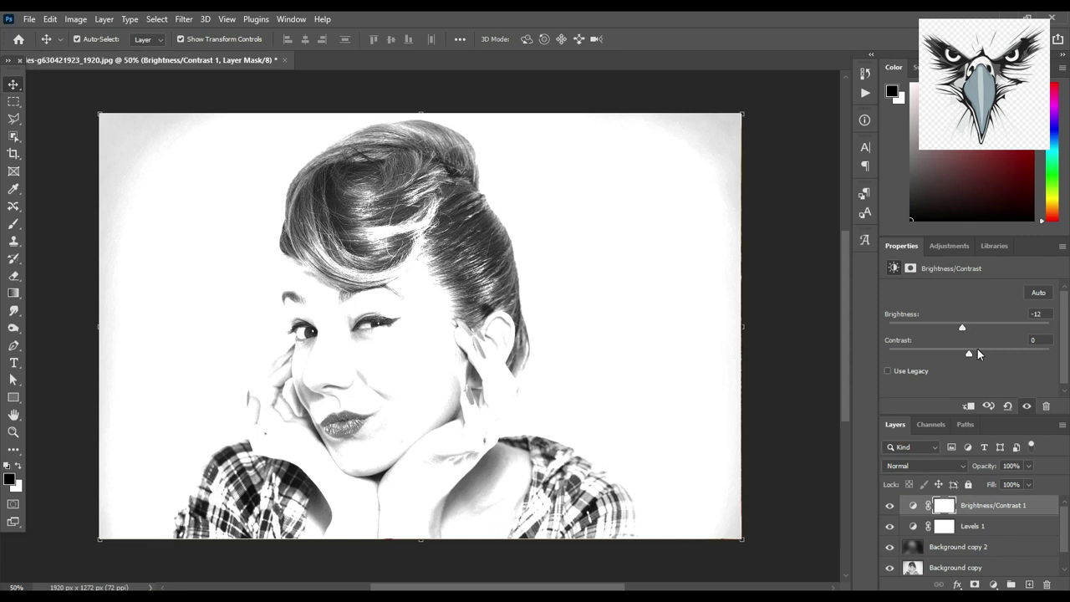
pyautogui.click(977, 352)
pyautogui.click(470, 301)
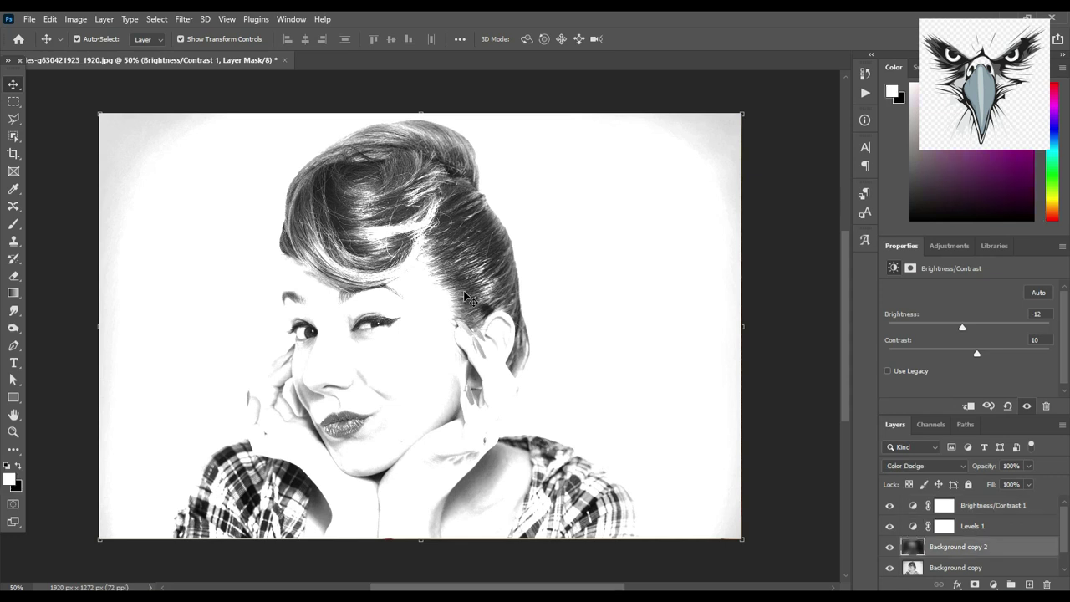
pyautogui.click(993, 508)
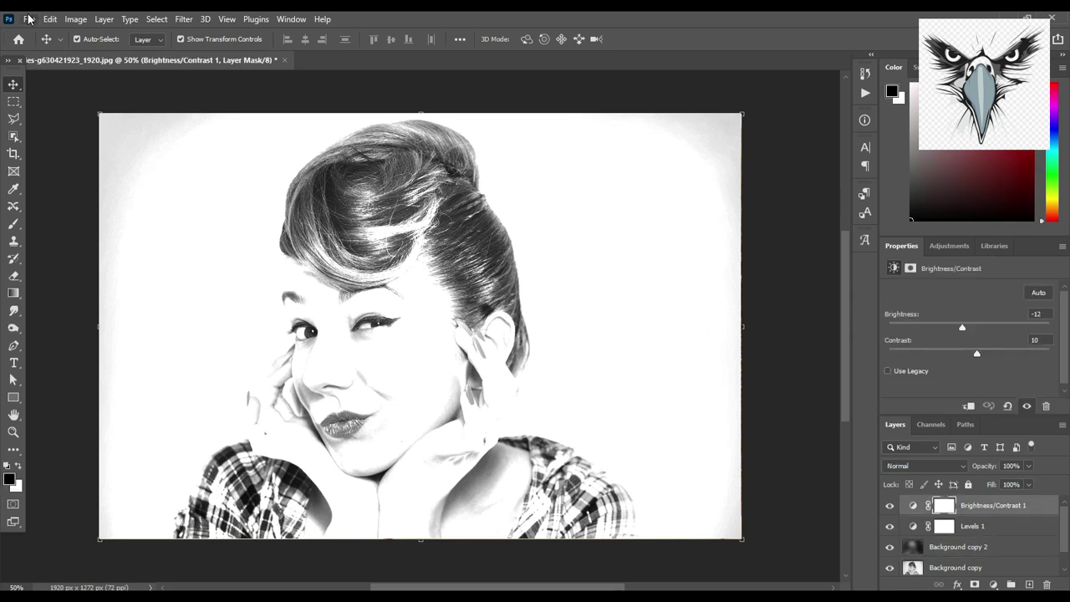
# - Stamp all visible layers into a new Layer 1 with Ctrl+Alt+Shift+E
pyautogui.keyDown('shift'); pyautogui.click(973, 530); pyautogui.keyUp('shift')
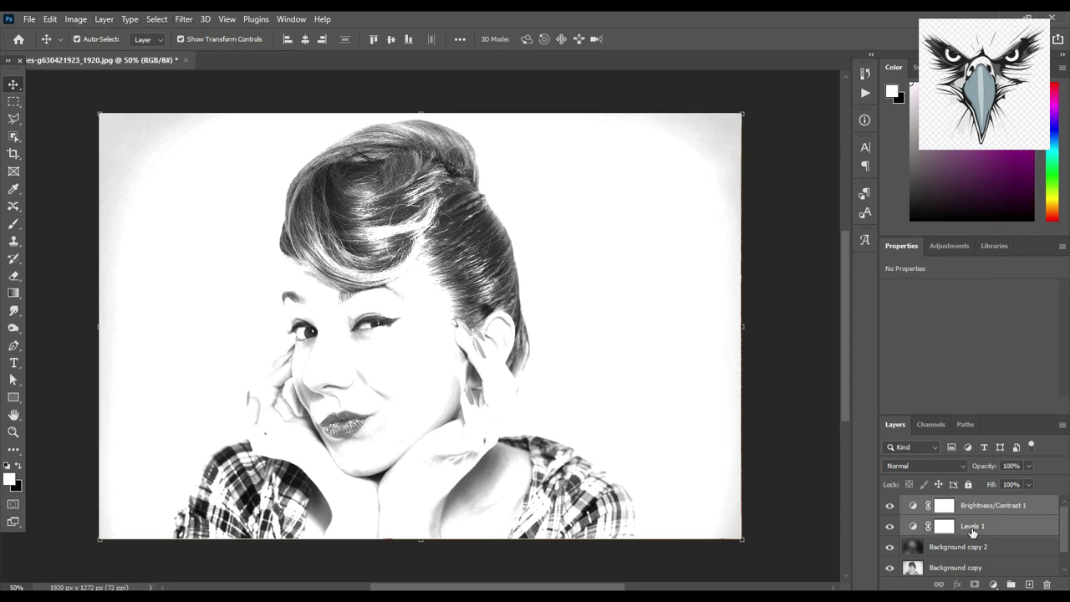
pyautogui.press('ctrl')
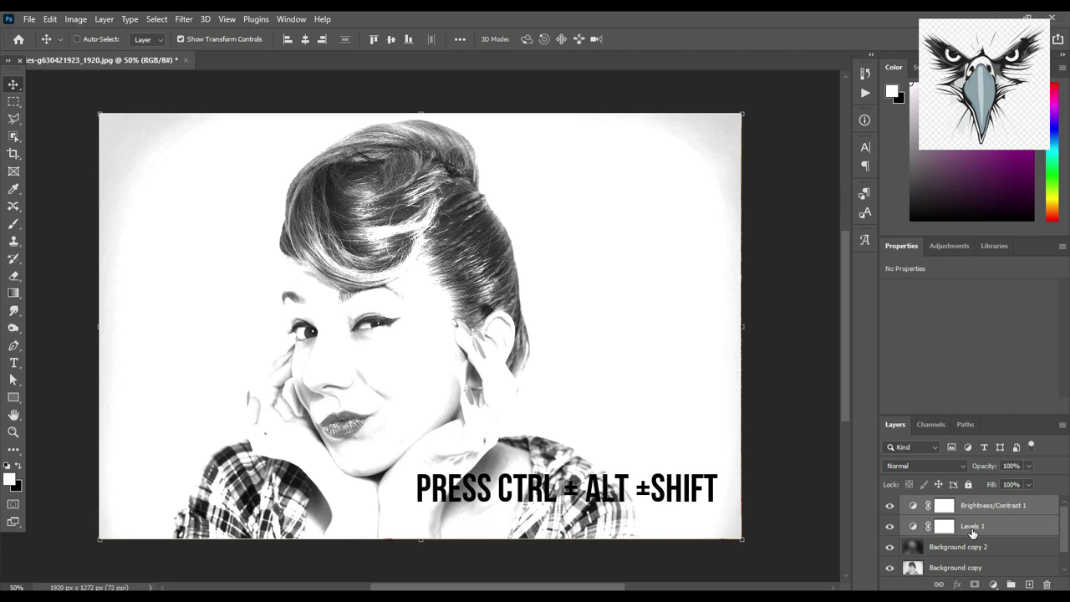
pyautogui.hotkey('ctrl', 'alt', 'shift', 'e')
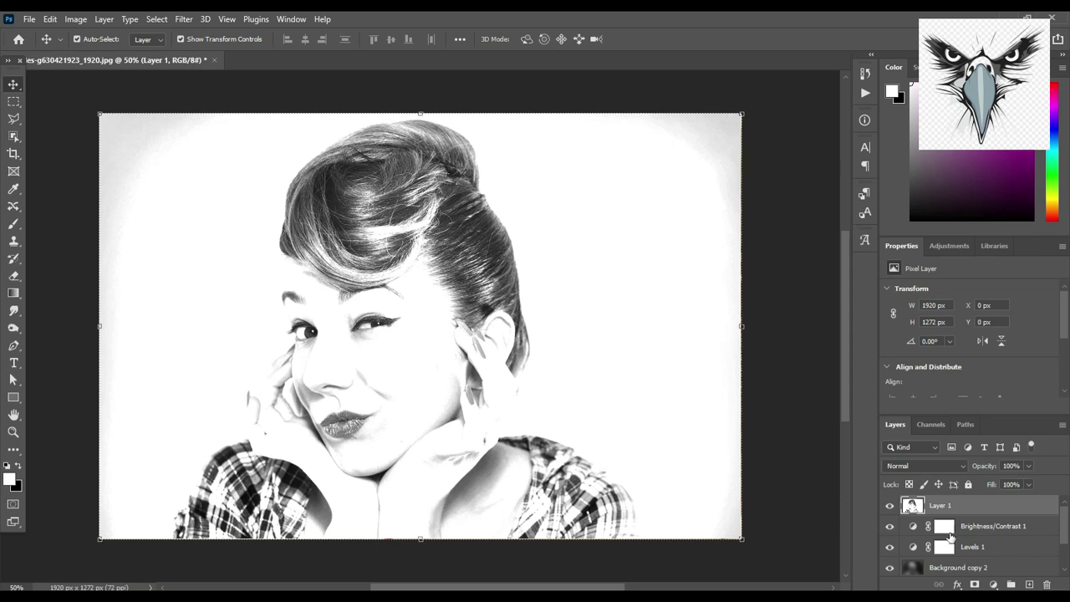
# - Add 8.69% uniform noise to Layer 1
pyautogui.click(191, 19)
pyautogui.moveTo(195, 228)
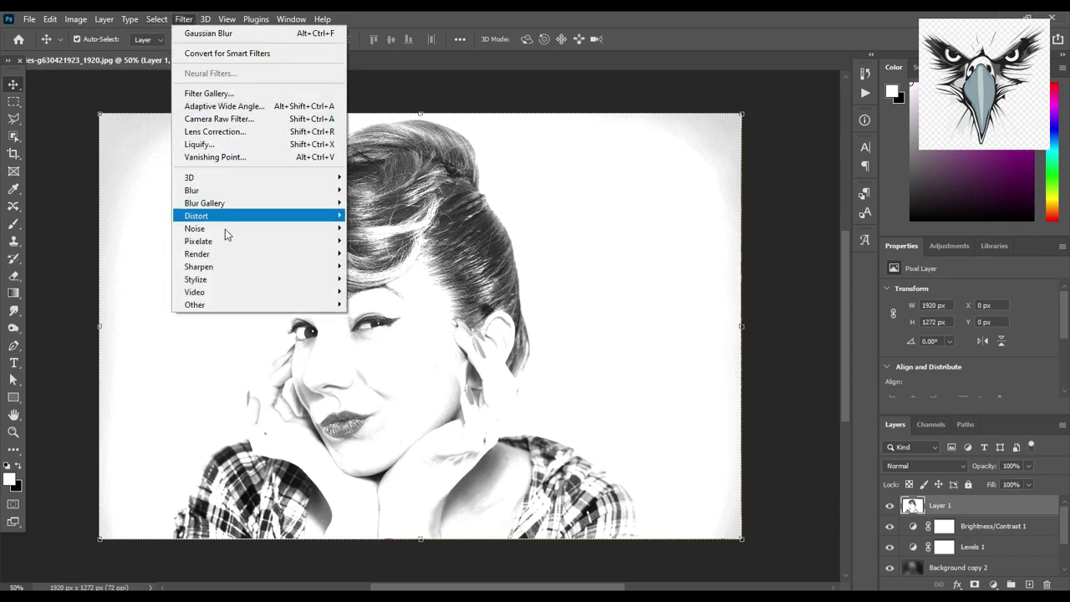
pyautogui.click(362, 230)
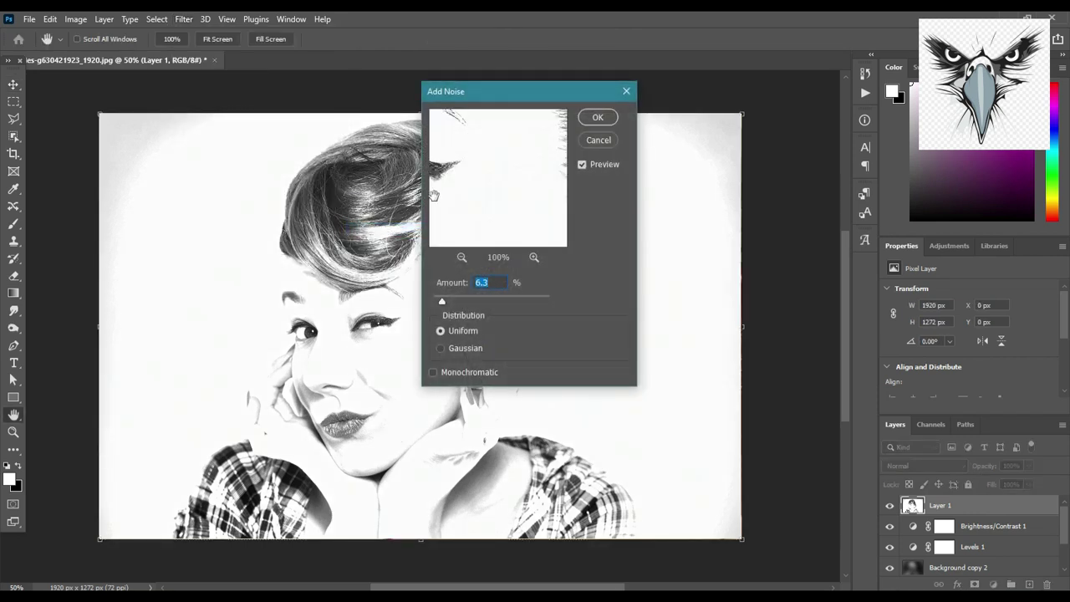
pyautogui.moveTo(447, 182); pyautogui.dragTo(503, 207)
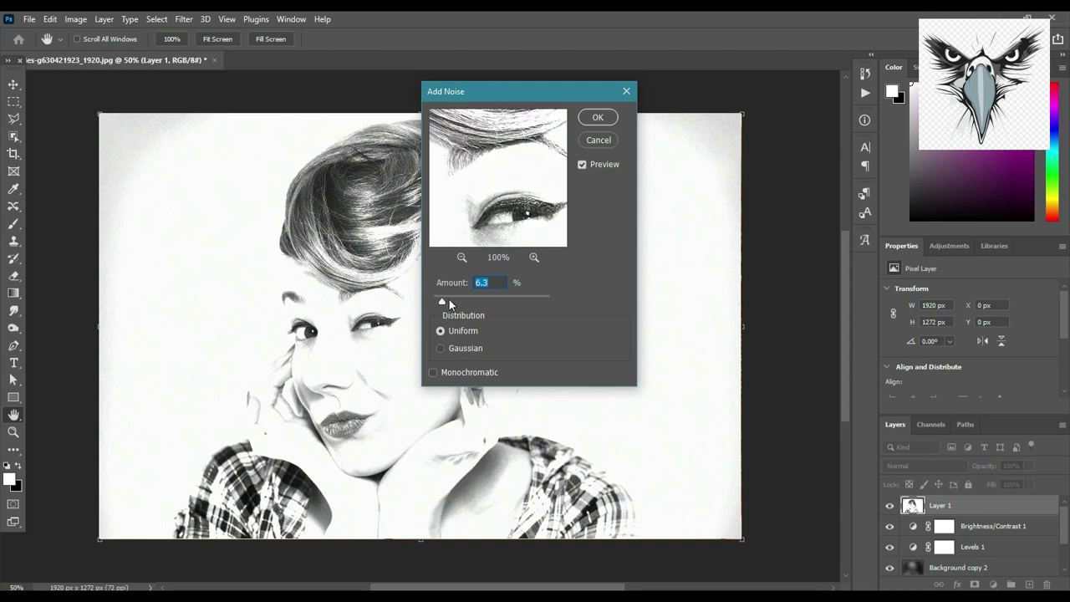
pyautogui.moveTo(449, 299); pyautogui.dragTo(453, 296)
pyautogui.click(463, 297)
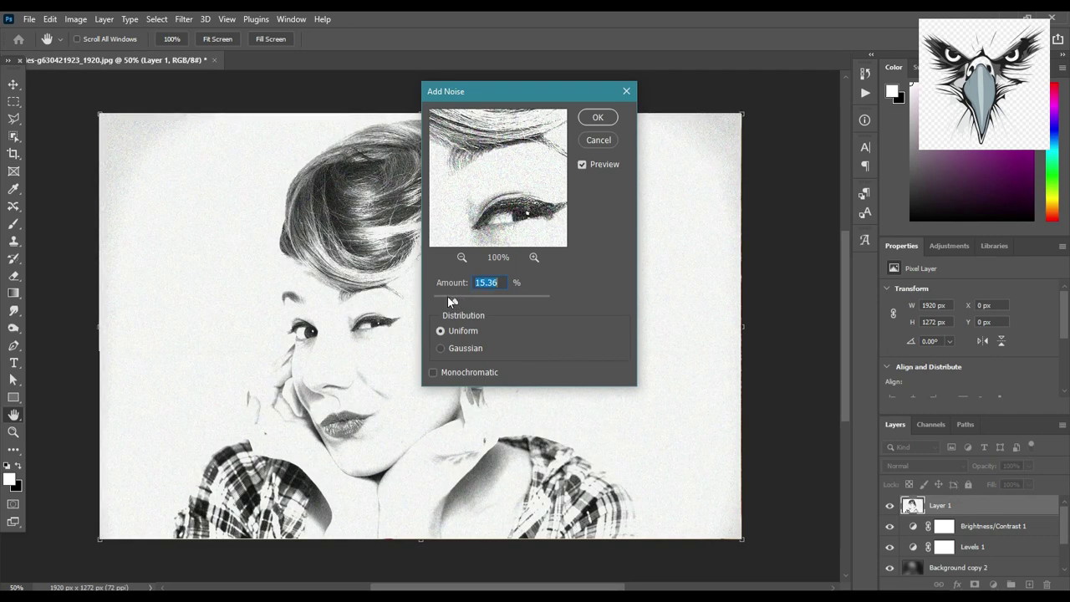
pyautogui.moveTo(455, 295); pyautogui.dragTo(446, 297)
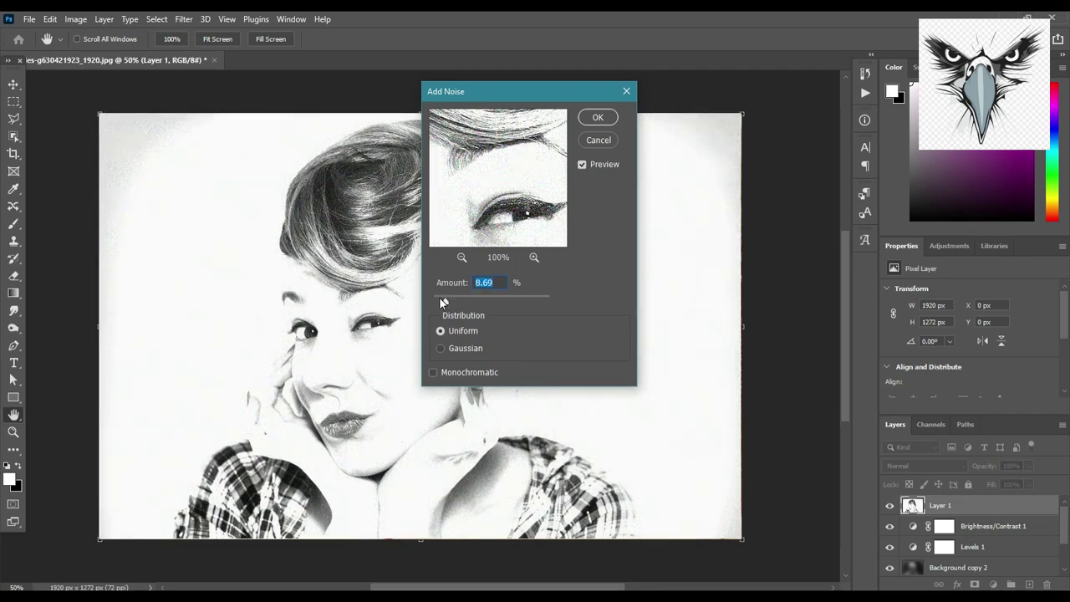
pyautogui.click(598, 119)
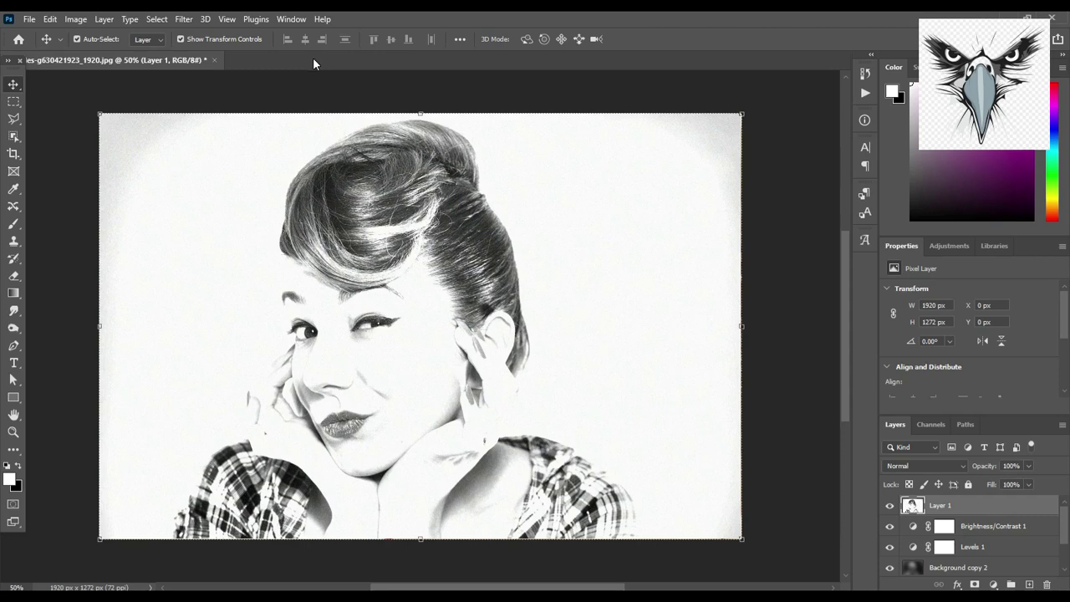
pyautogui.hotkey('ctrl', '+')
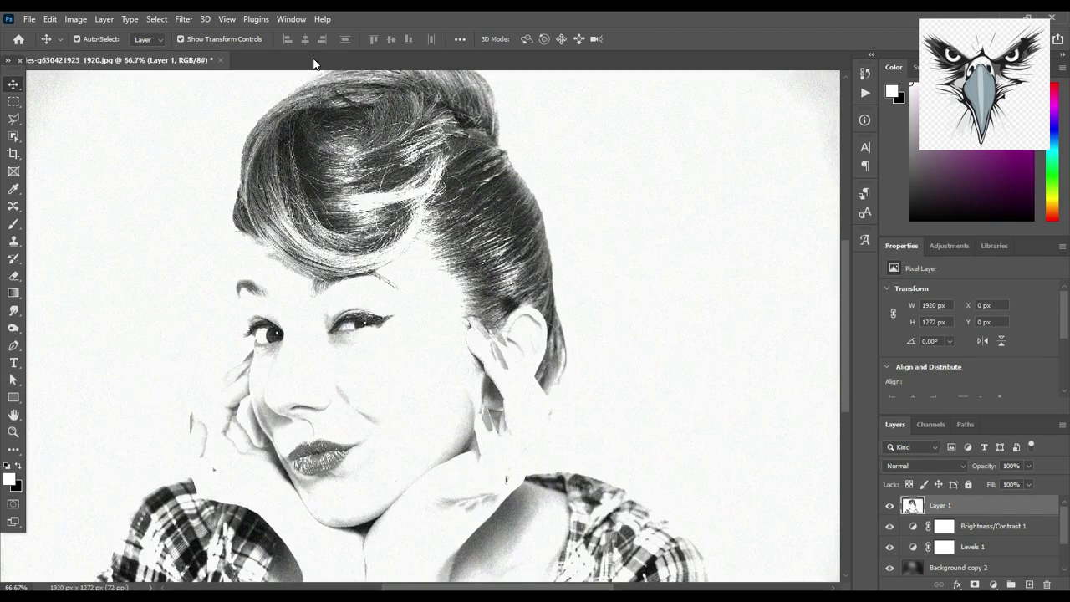
pyautogui.click(185, 20)
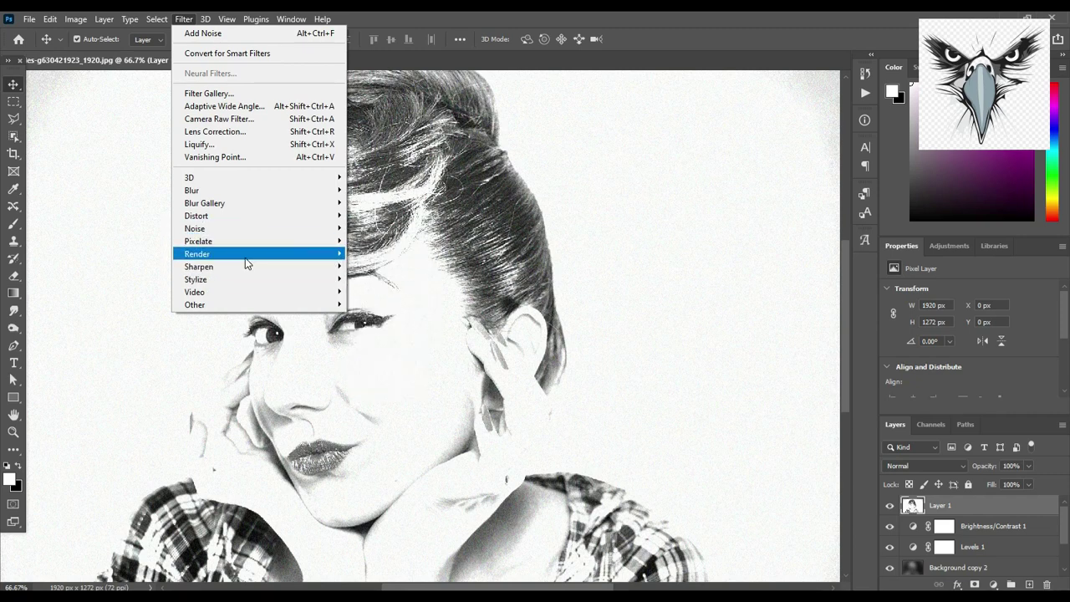
pyautogui.moveTo(199, 266)
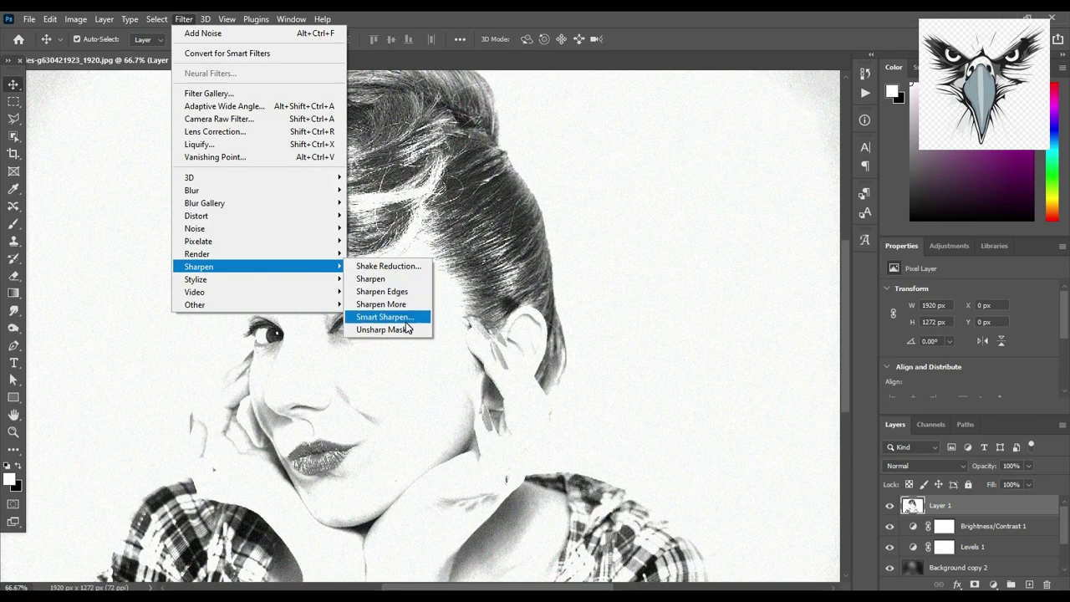
# - Apply Smart Sharpen to Layer 1: amount 221%, radius 0.0 px, reduce noise 19%
pyautogui.click(406, 325)
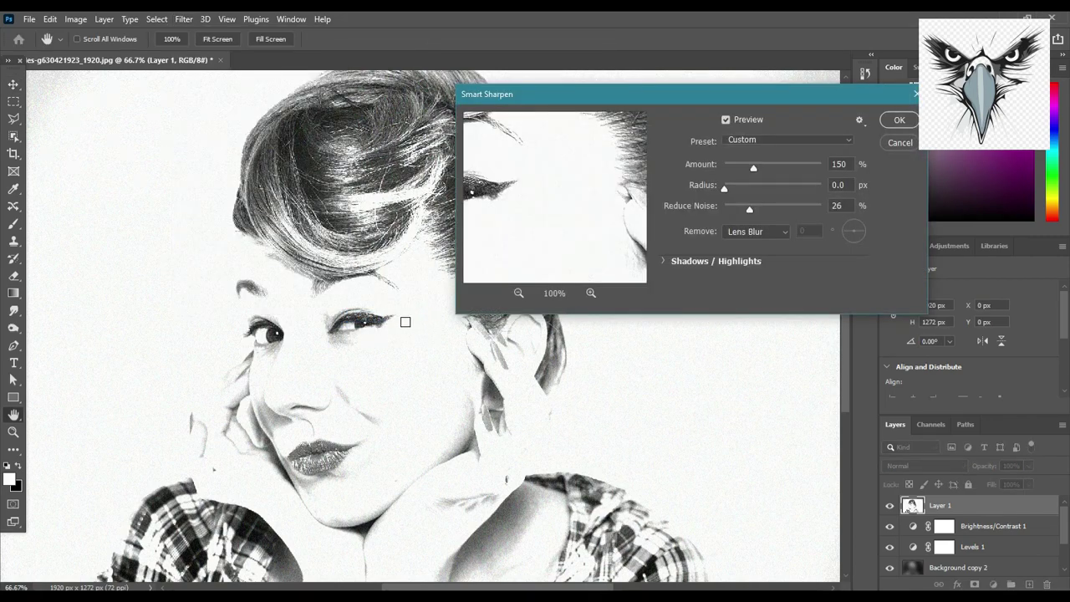
pyautogui.moveTo(490, 198); pyautogui.dragTo(553, 238)
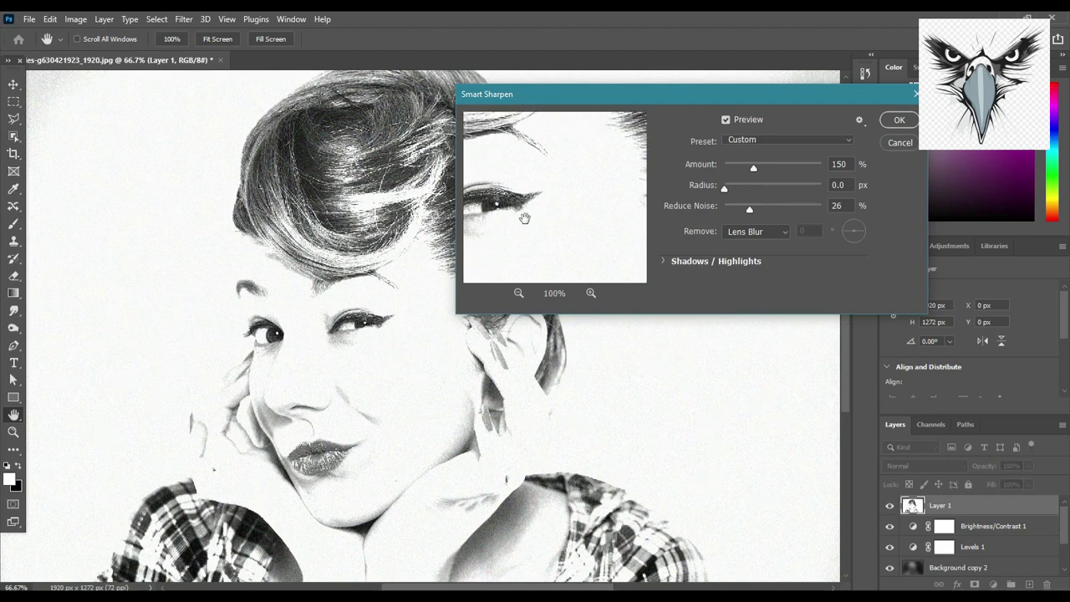
pyautogui.click(761, 165)
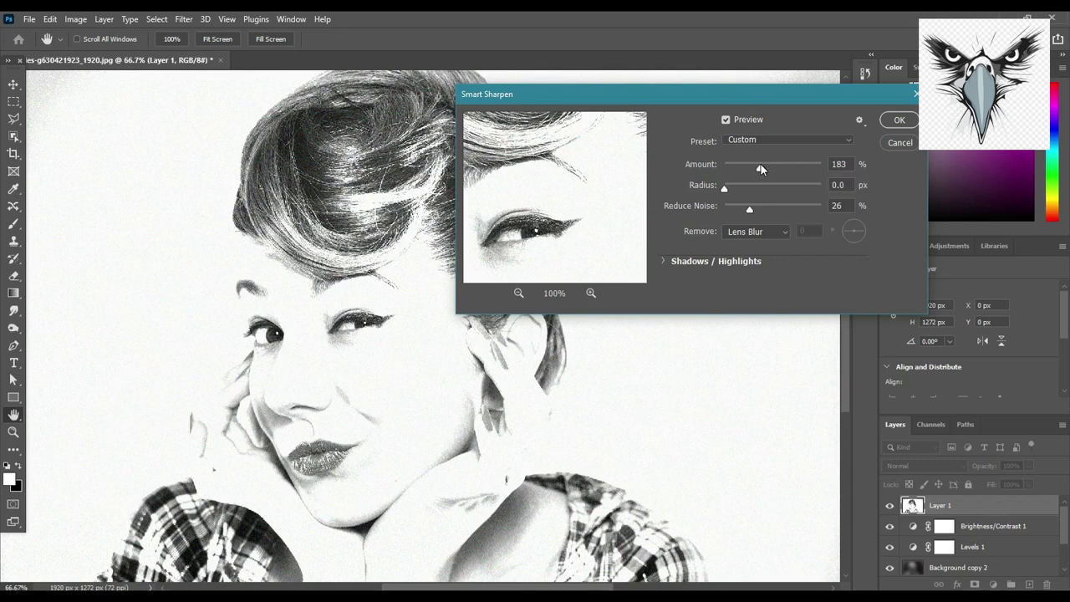
pyautogui.click(767, 165)
pyautogui.click(732, 185)
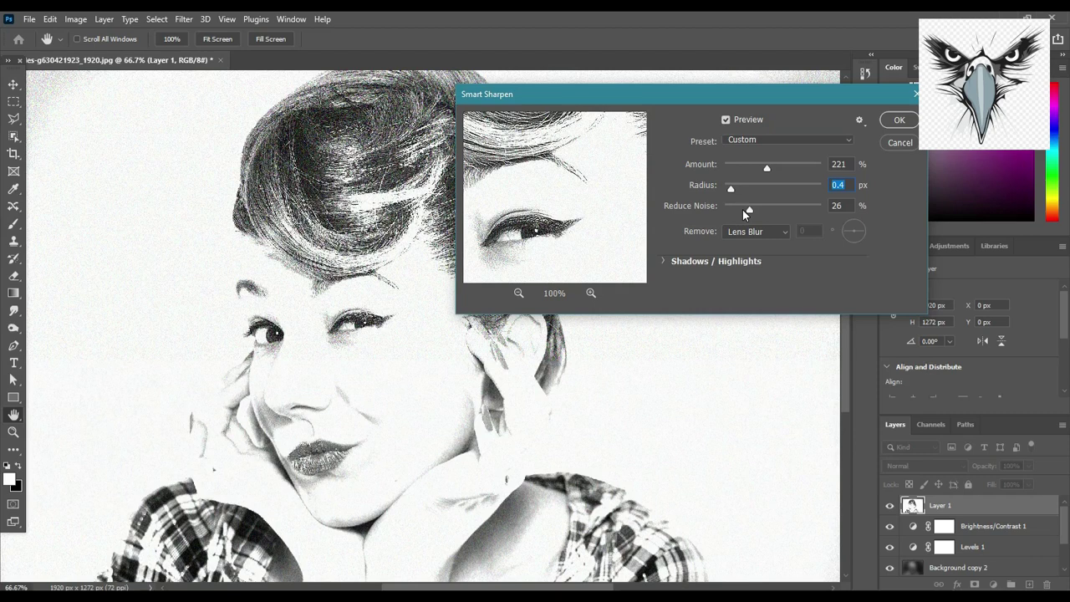
pyautogui.click(741, 206)
pyautogui.click(746, 206)
pyautogui.moveTo(730, 189); pyautogui.dragTo(714, 188)
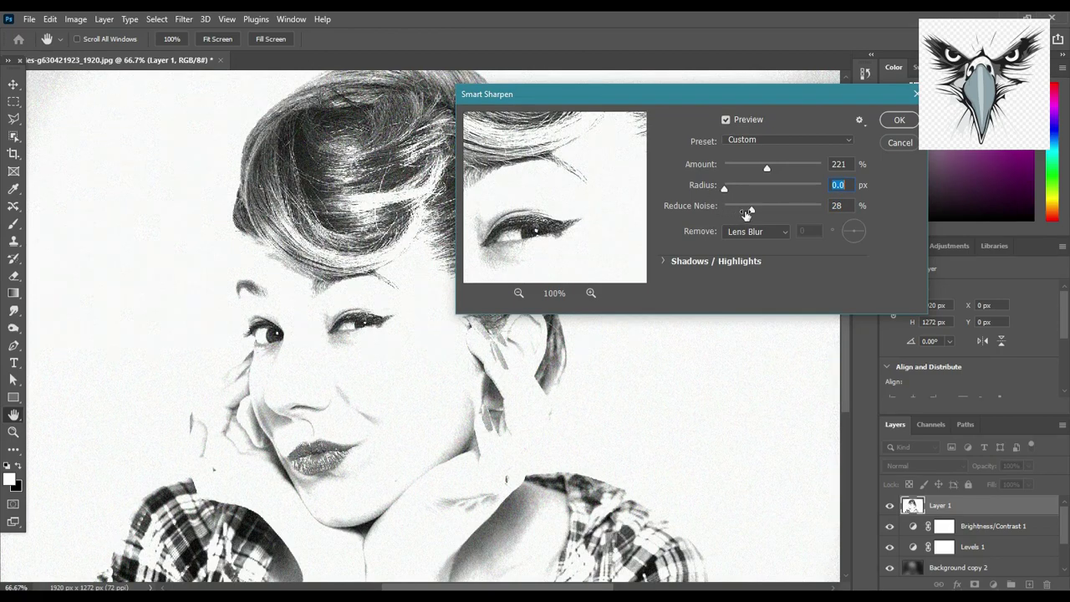
pyautogui.moveTo(752, 209); pyautogui.dragTo(741, 209)
pyautogui.click(888, 120)
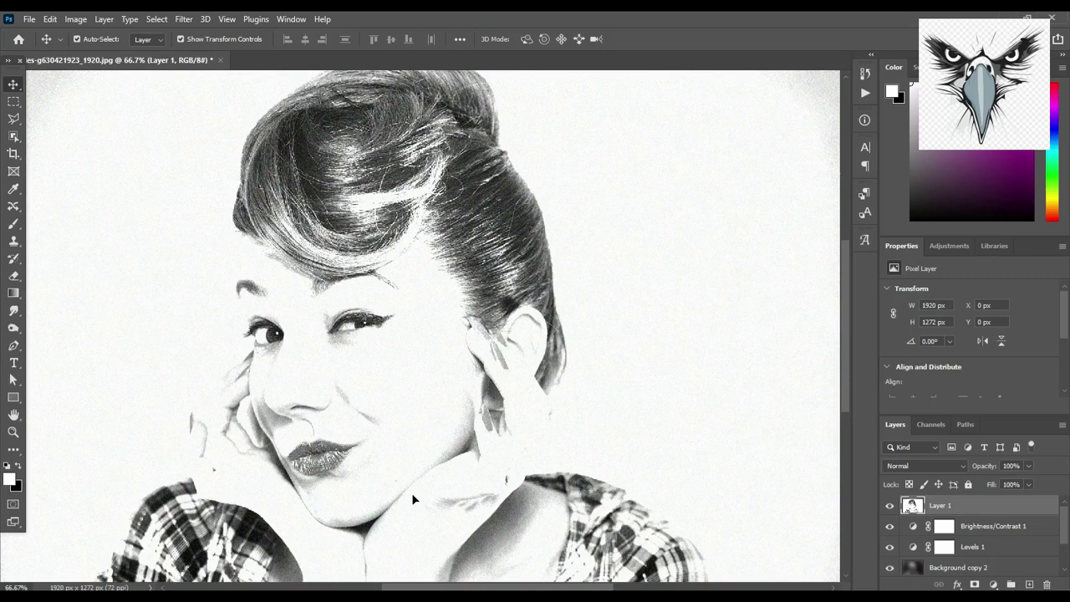
# - Duplicate Layer 1 to create Layer 1 copy at the top of the stack
pyautogui.rightClick(941, 503)
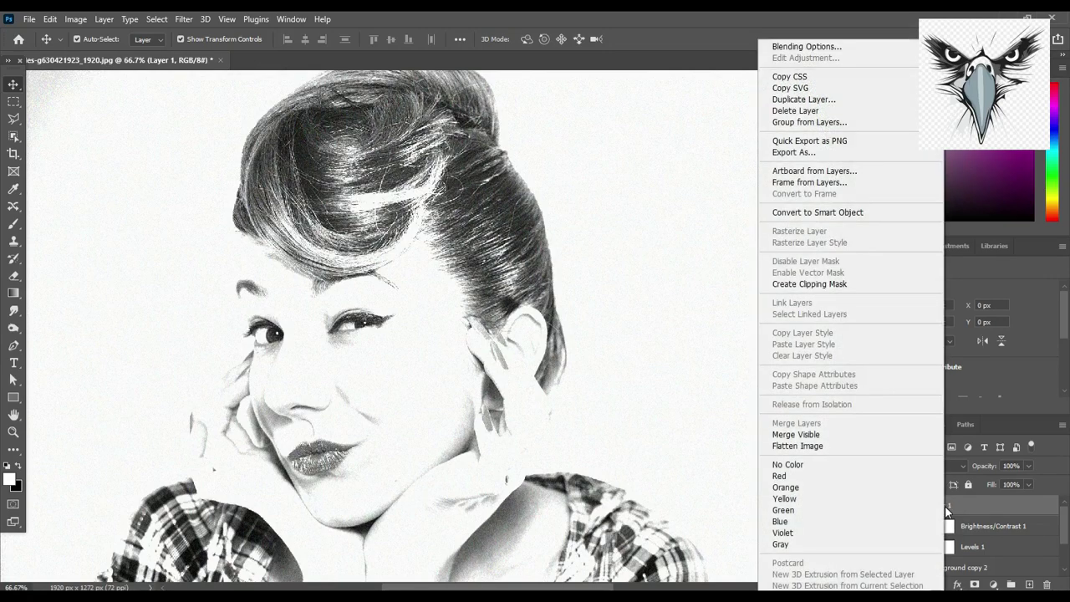
pyautogui.click(827, 100)
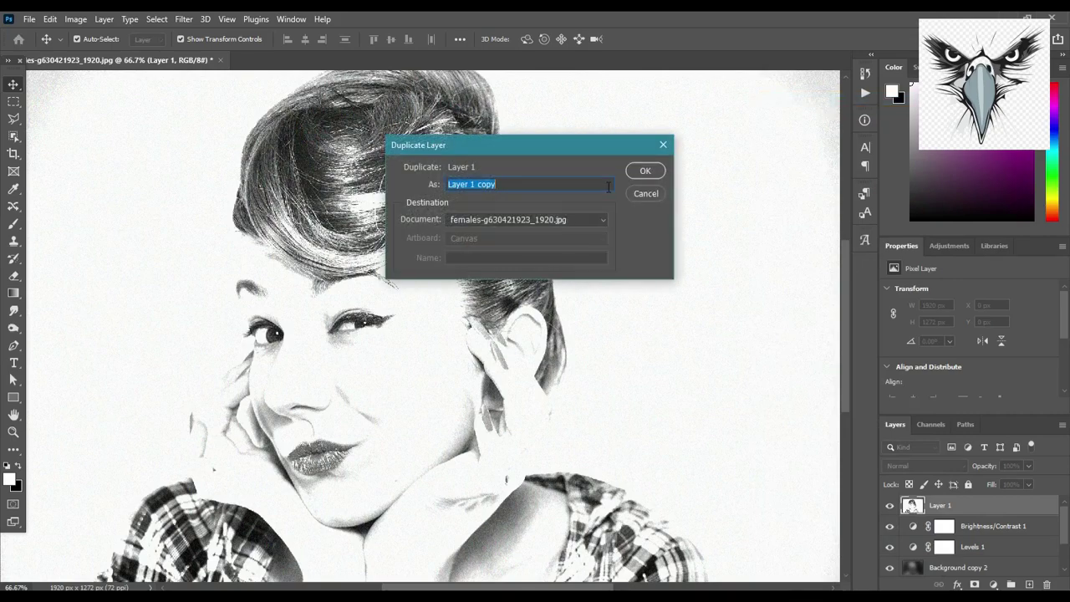
pyautogui.click(647, 173)
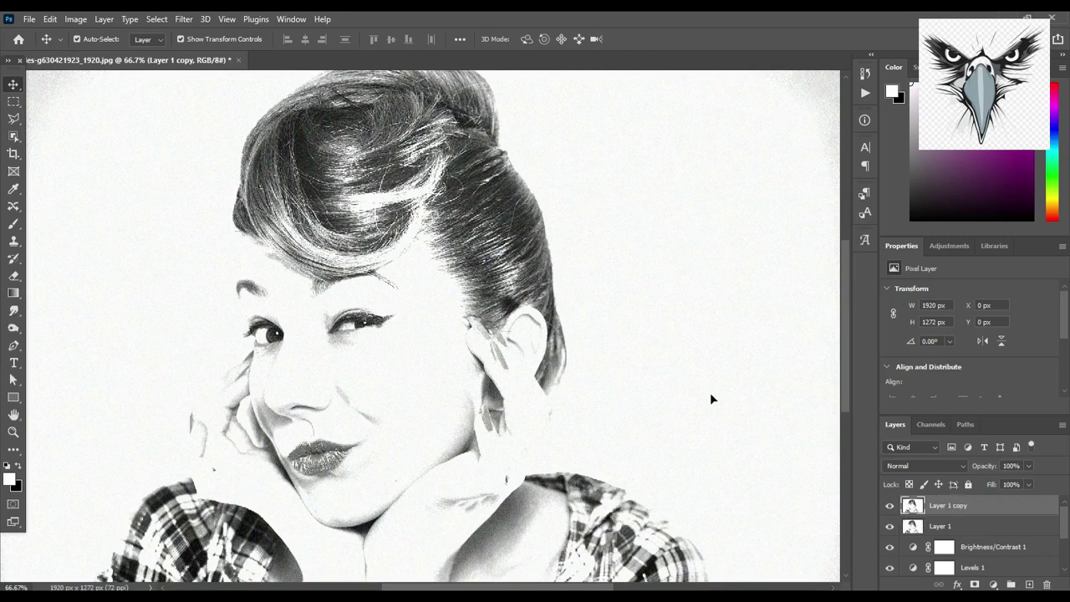
pyautogui.click(180, 22)
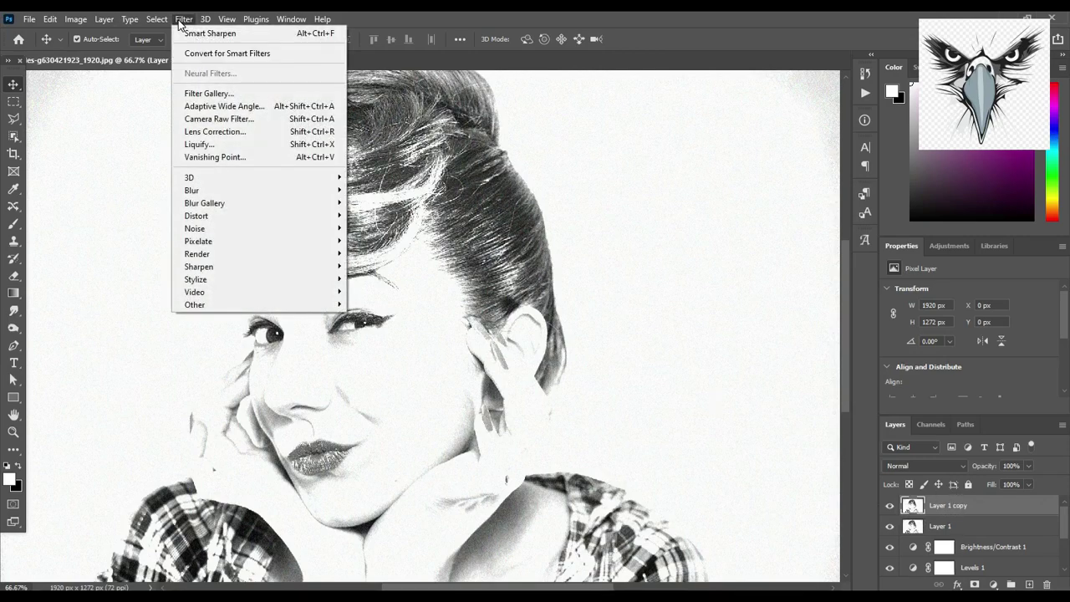
# - Apply Artistic Poster Edges to Layer 1 copy with the Edge setting nudged slightly lower
pyautogui.click(228, 99)
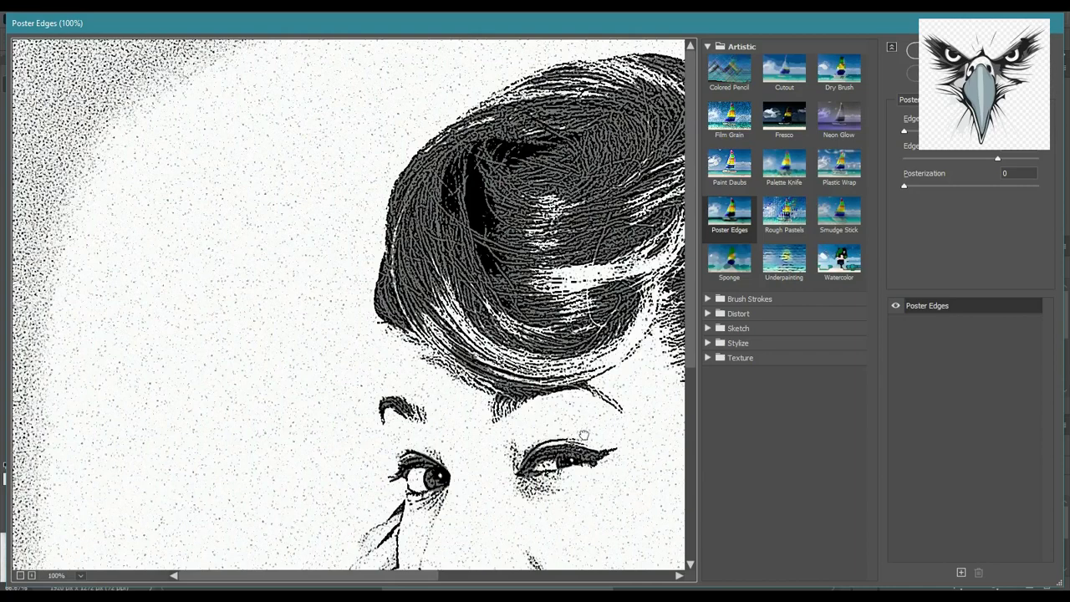
pyautogui.moveTo(583, 435)
pyautogui.mouseDown()
pyautogui.moveTo(562, 437)
pyautogui.moveTo(469, 268)
pyautogui.mouseUp()
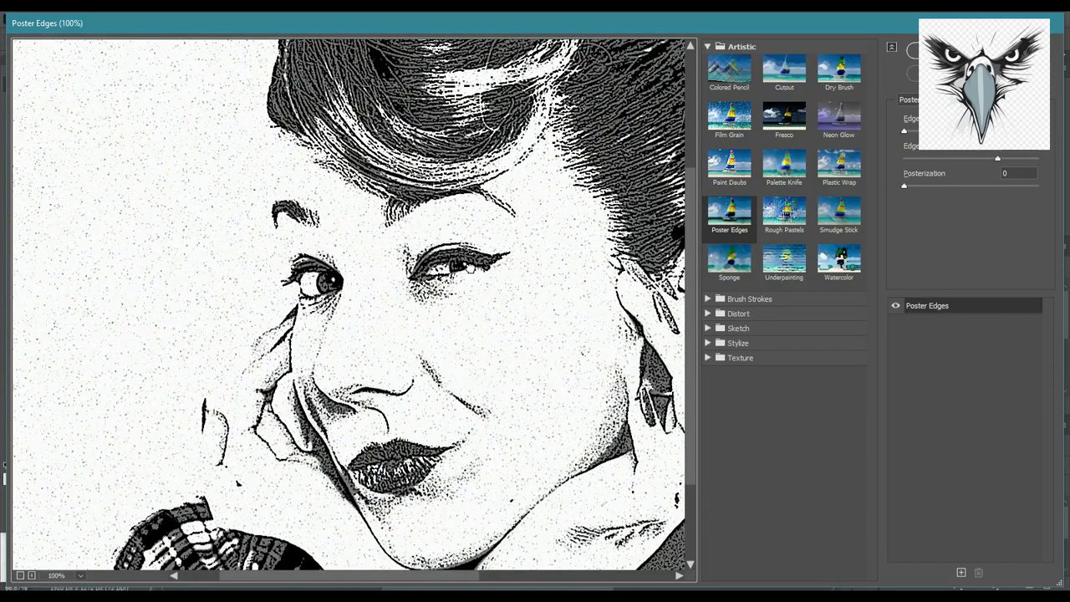
pyautogui.click(773, 215)
pyautogui.click(737, 218)
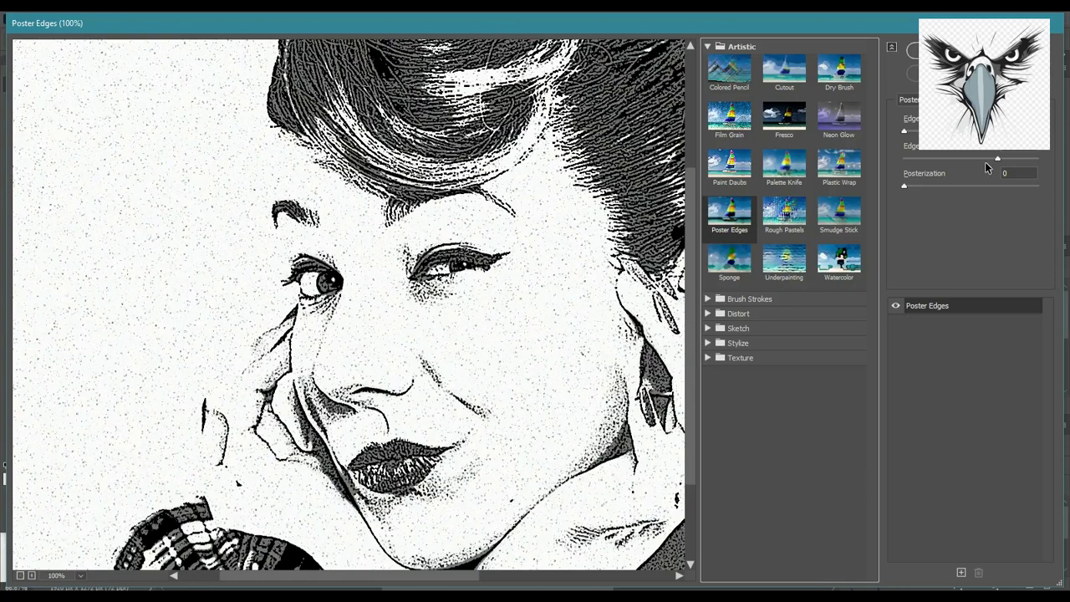
pyautogui.click(985, 158)
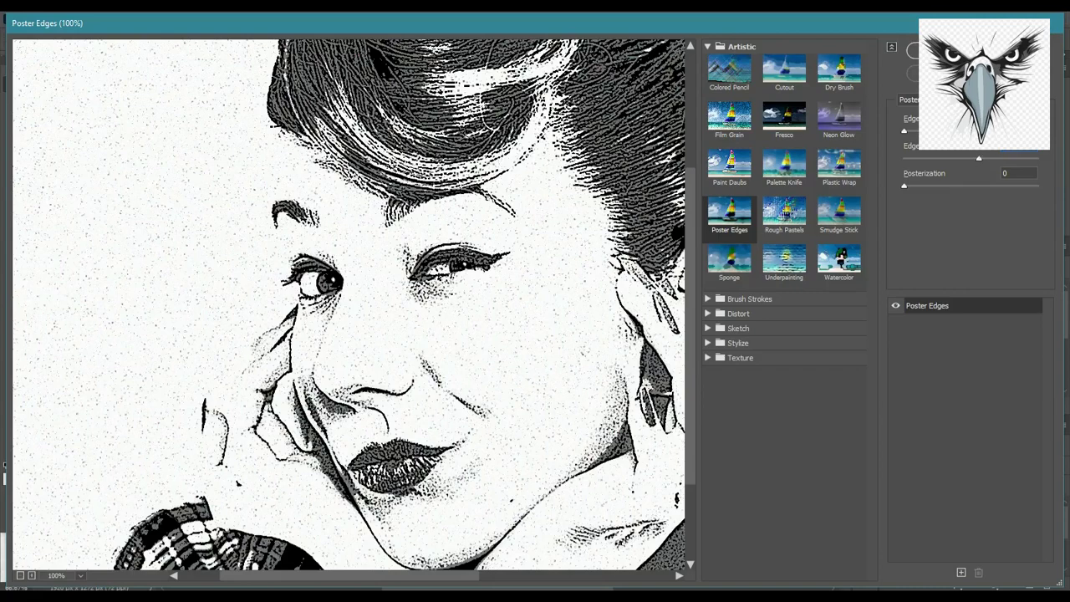
pyautogui.click(914, 50)
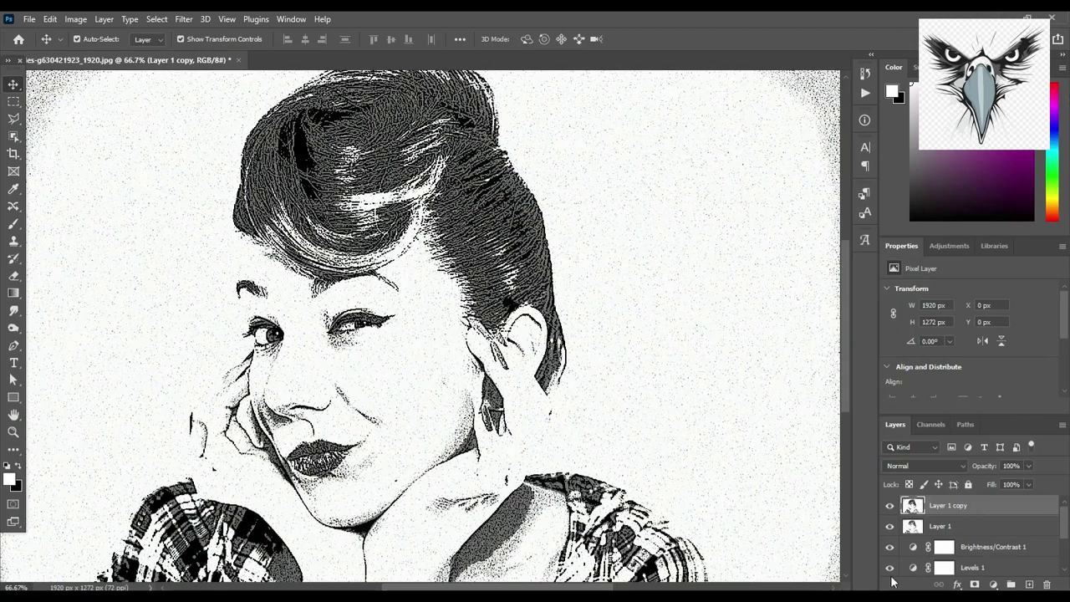
# - Add a layer mask to Layer 1 copy and set a size-300 brush with increased flow
pyautogui.click(975, 584)
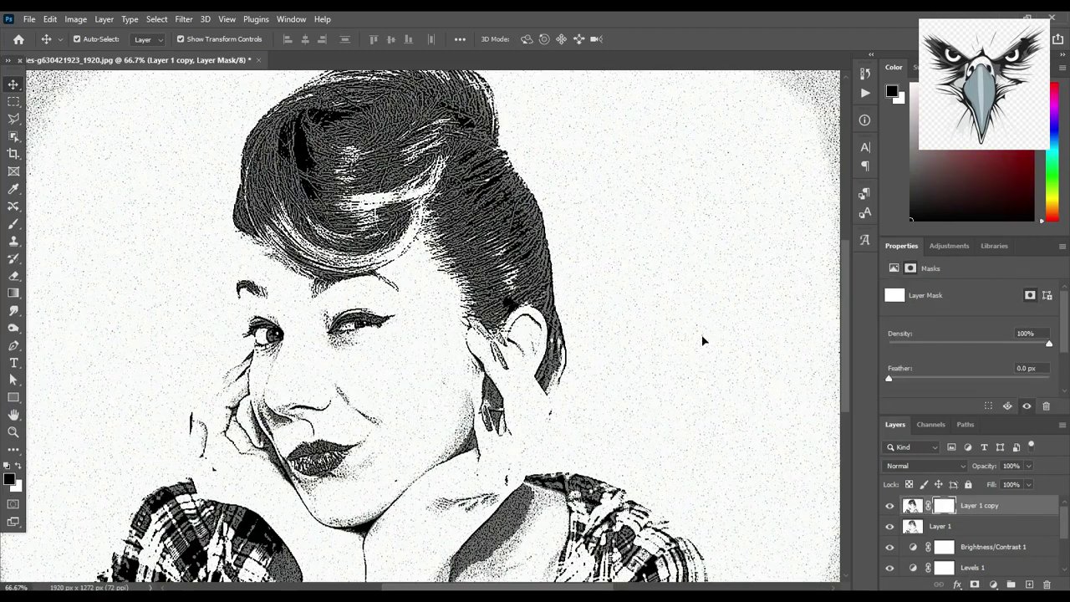
pyautogui.click(14, 225)
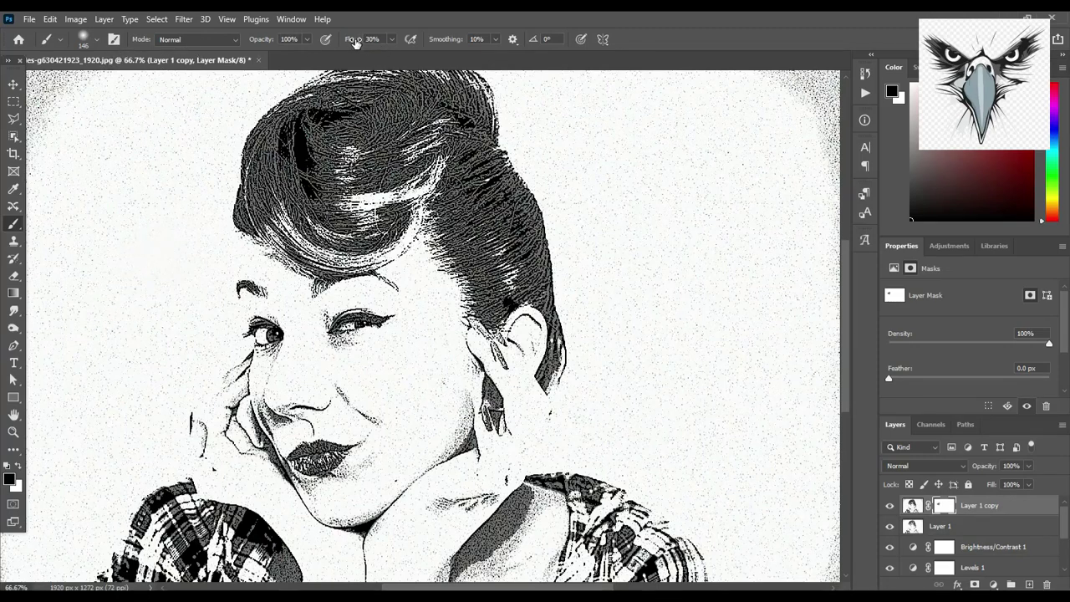
pyautogui.moveTo(355, 42); pyautogui.dragTo(418, 57)
pyautogui.press(']')
pyautogui.press(']')
pyautogui.press(']')
pyautogui.press(']')
pyautogui.press(']')
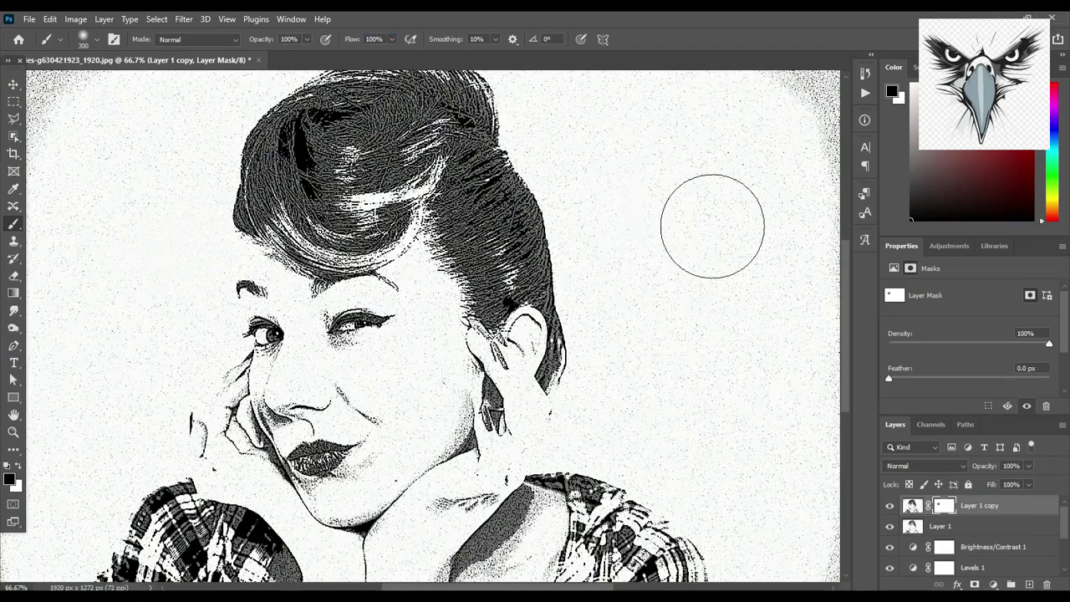
# - Paint black on the mask over the hair, eyes and cheek, ear area and hair bun
pyautogui.moveTo(518, 234)
pyautogui.mouseDown()
pyautogui.moveTo(468, 255)
pyautogui.moveTo(486, 223)
pyautogui.moveTo(346, 152)
pyautogui.moveTo(385, 149)
pyautogui.moveTo(281, 167)
pyautogui.moveTo(230, 213)
pyautogui.mouseUp()
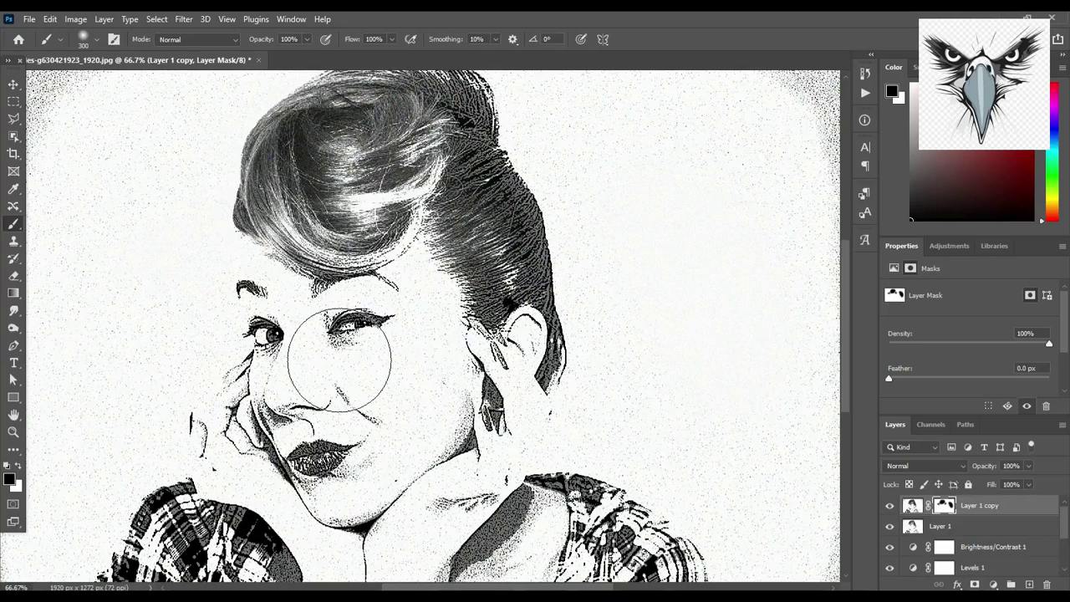
pyautogui.moveTo(342, 362)
pyautogui.mouseDown()
pyautogui.moveTo(358, 335)
pyautogui.moveTo(382, 335)
pyautogui.moveTo(389, 352)
pyautogui.moveTo(307, 358)
pyautogui.moveTo(292, 315)
pyautogui.moveTo(335, 390)
pyautogui.moveTo(341, 489)
pyautogui.moveTo(307, 454)
pyautogui.moveTo(306, 387)
pyautogui.moveTo(380, 489)
pyautogui.moveTo(432, 444)
pyautogui.moveTo(444, 401)
pyautogui.moveTo(345, 476)
pyautogui.mouseUp()
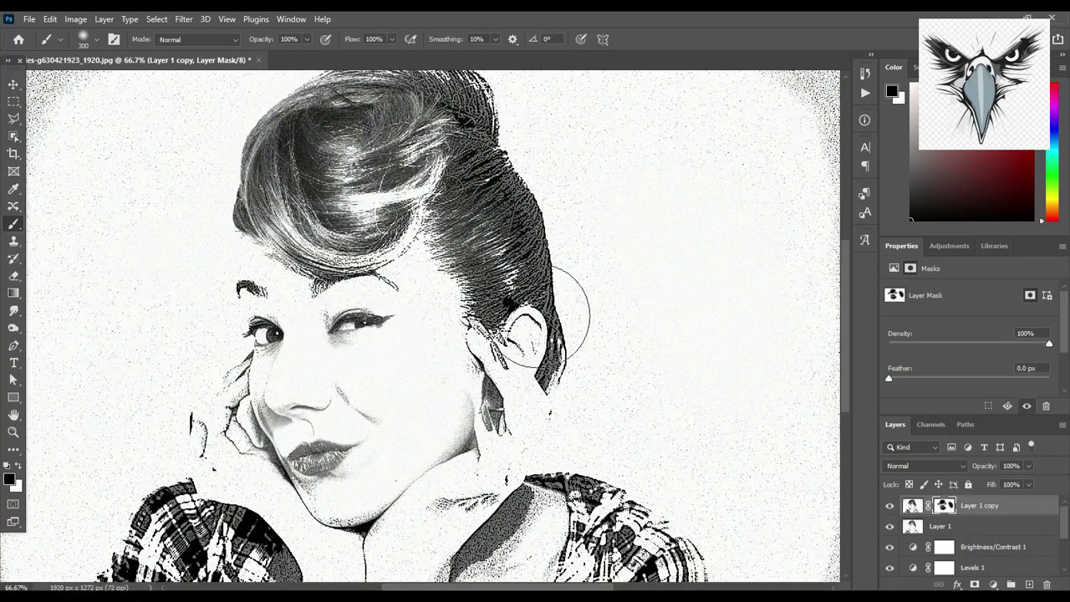
pyautogui.moveTo(502, 268); pyautogui.dragTo(525, 359)
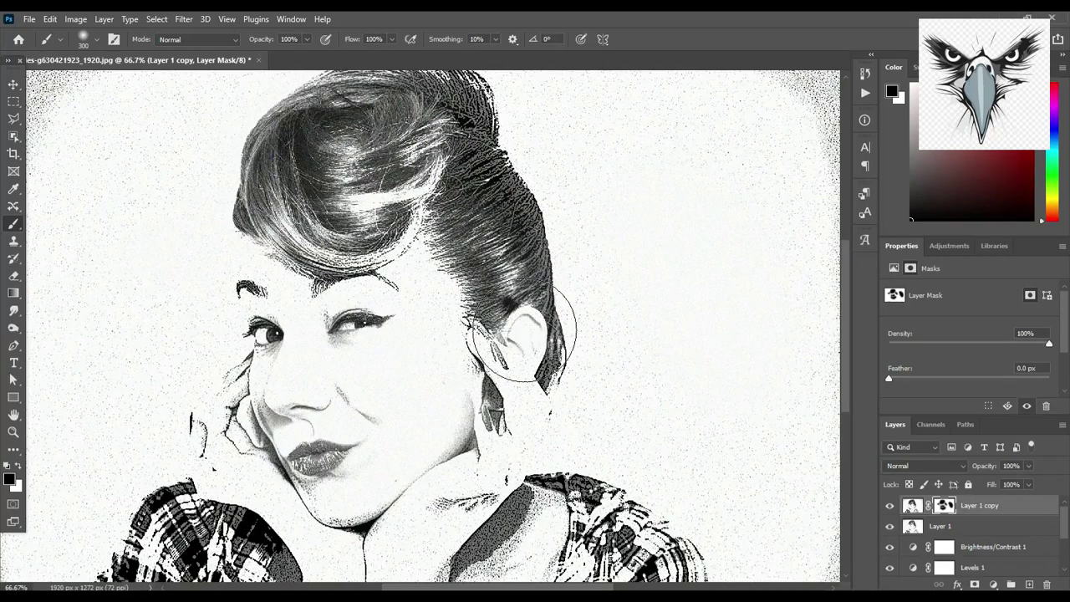
pyautogui.moveTo(470, 160); pyautogui.dragTo(502, 189)
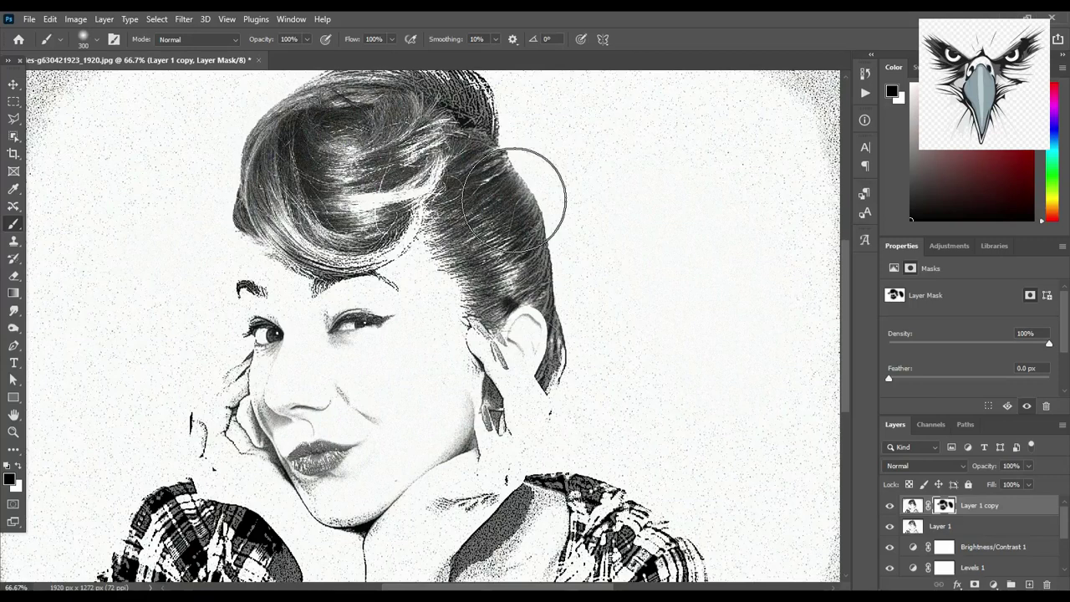
pyautogui.scroll(5, 514, 200)
pyautogui.hotkey('ctrl', '0')
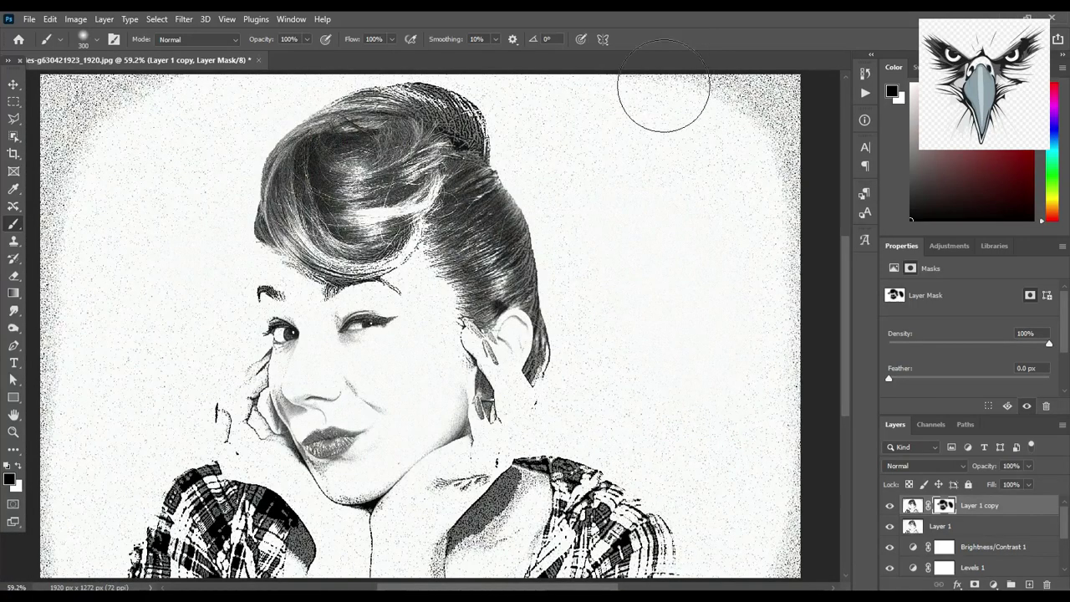
# - Mask out speckle on the left and right borders plus the neck and plaid shoulder shading
pyautogui.moveTo(711, 104); pyautogui.dragTo(787, 306)
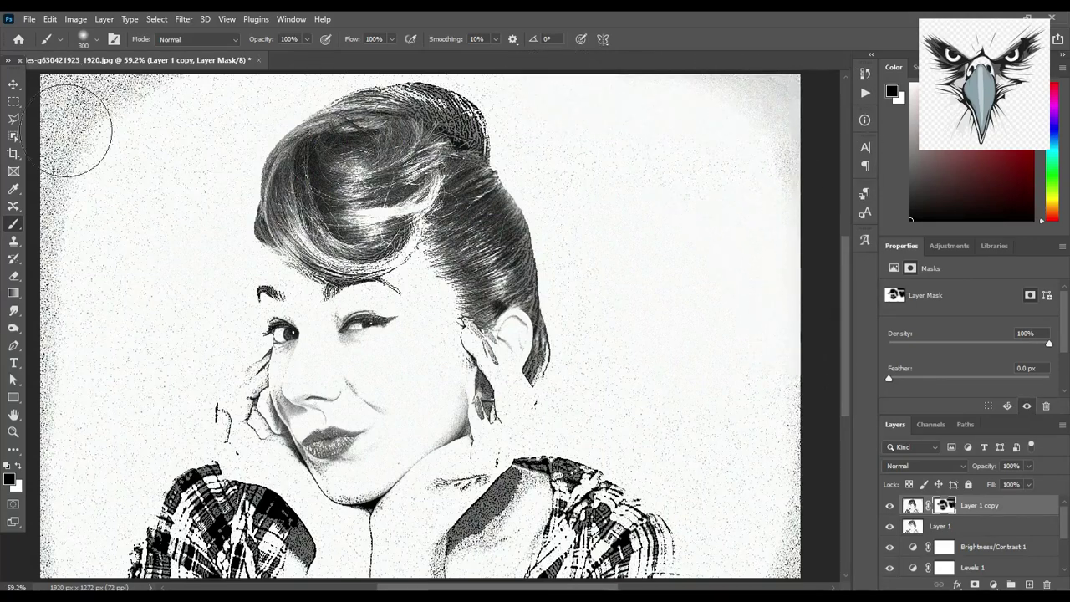
pyautogui.moveTo(125, 104)
pyautogui.mouseDown()
pyautogui.moveTo(53, 253)
pyautogui.moveTo(80, 556)
pyautogui.mouseUp()
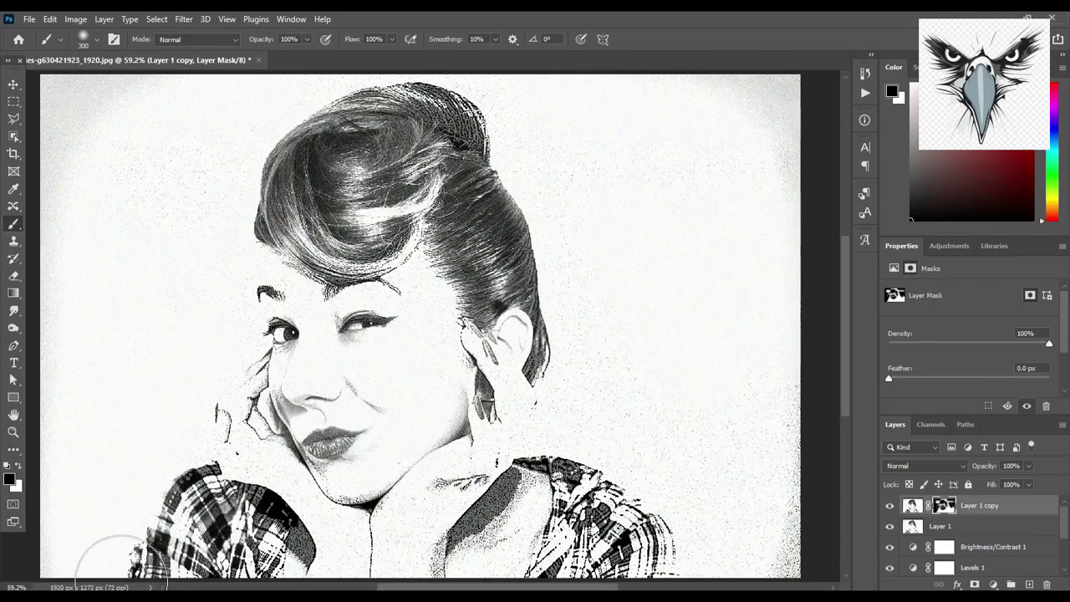
pyautogui.moveTo(441, 485); pyautogui.dragTo(569, 498)
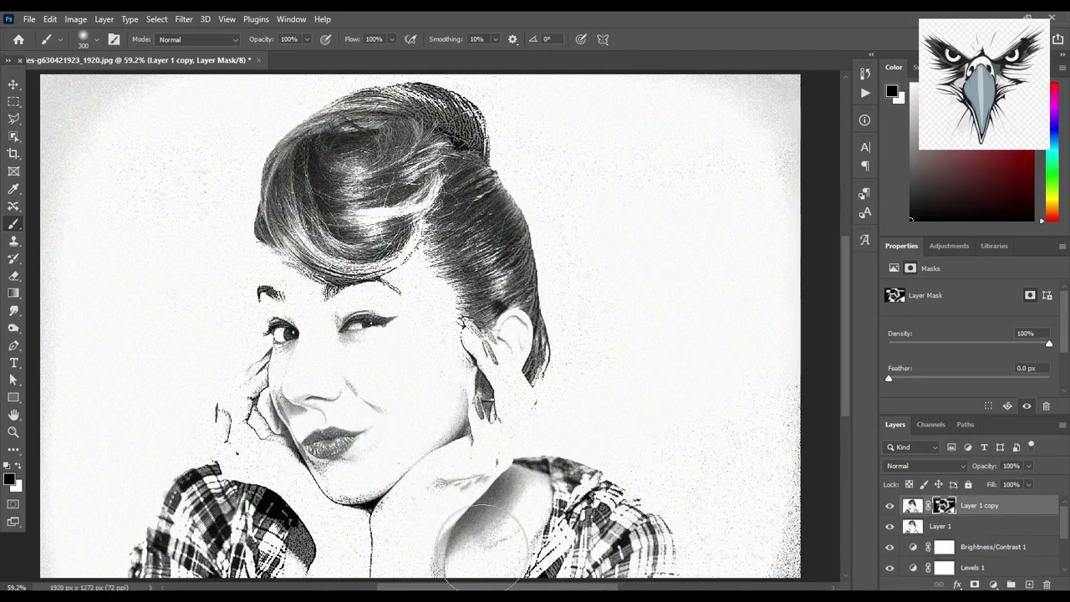
pyautogui.moveTo(296, 534); pyautogui.dragTo(248, 518)
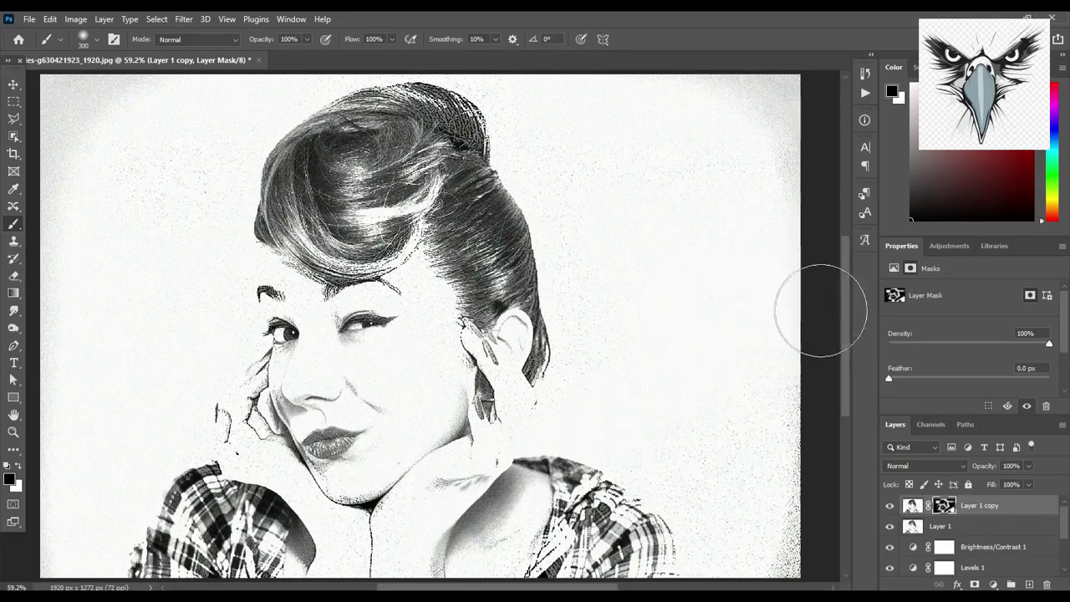
pyautogui.scroll(-2, 847, 274)
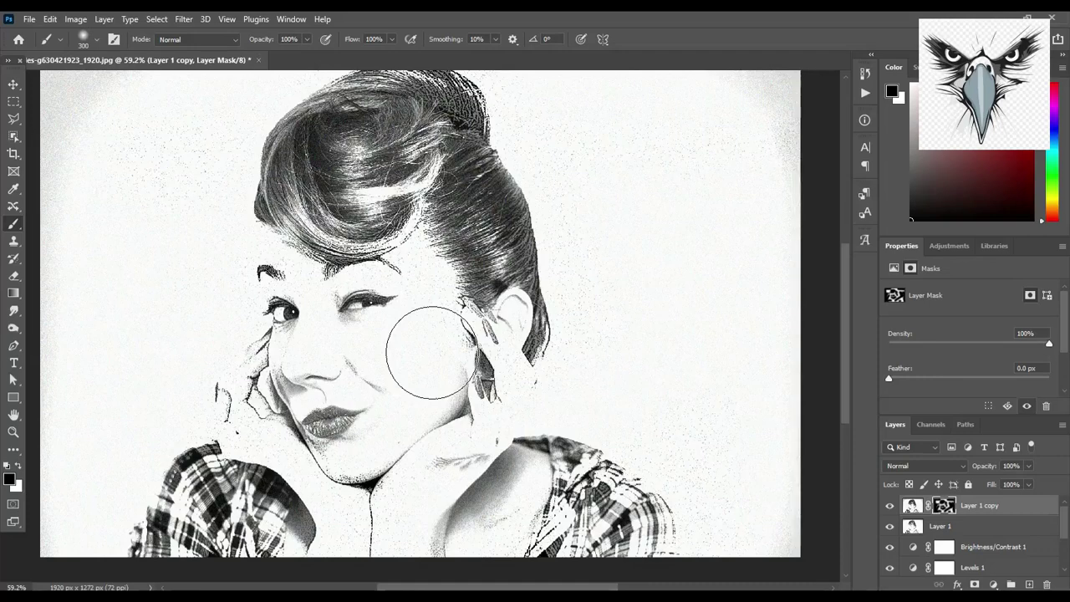
pyautogui.hotkey('ctrl', '-')
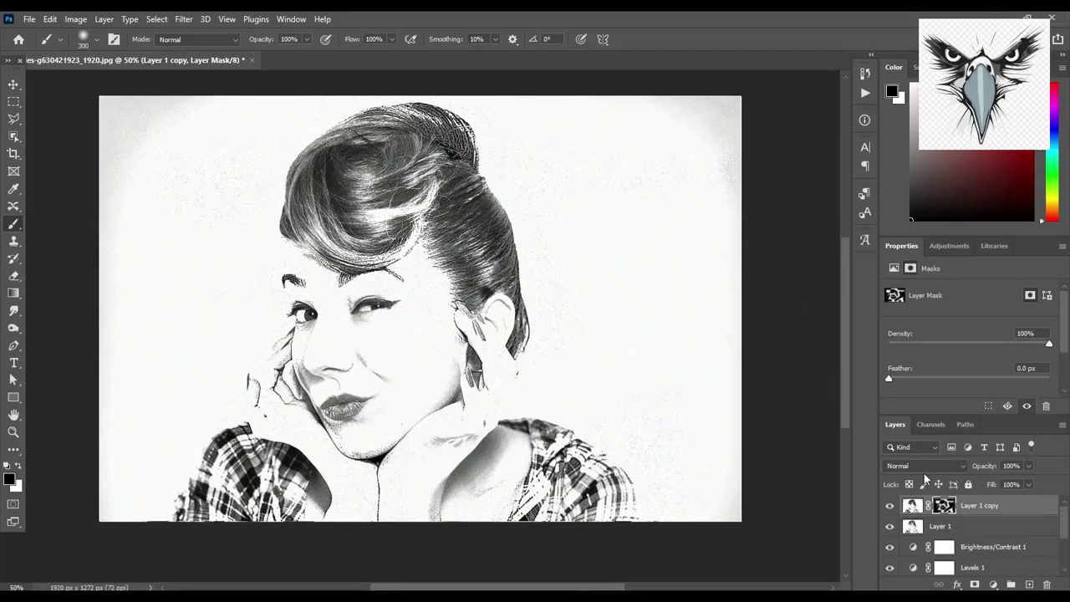
# - Compare Layer 1 copy toggled on and off, select its image thumbnail, and show the Filter menu
pyautogui.click(891, 509)
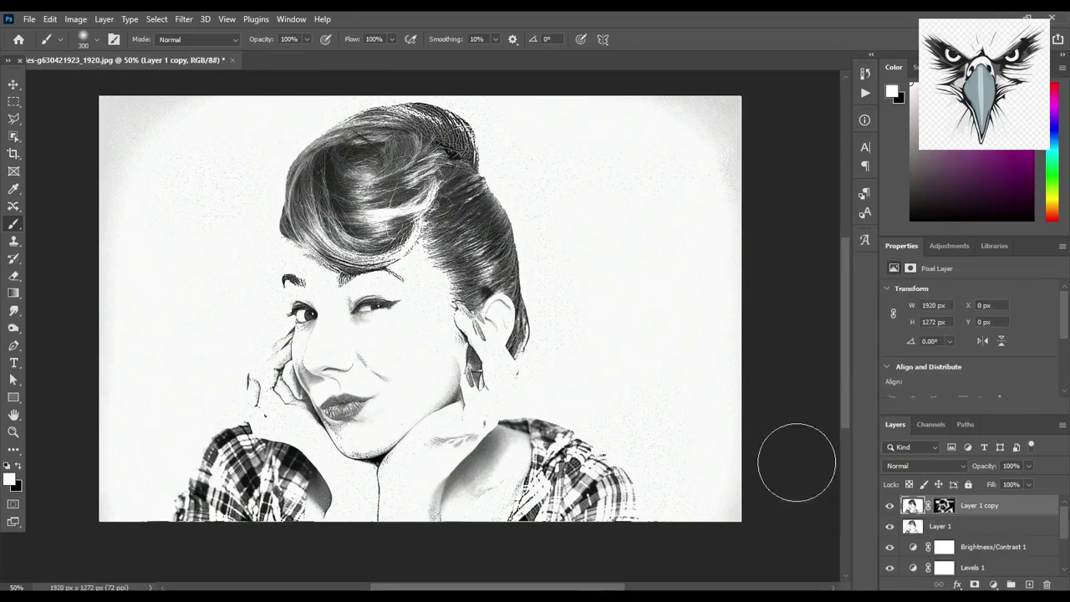
pyautogui.click(912, 505)
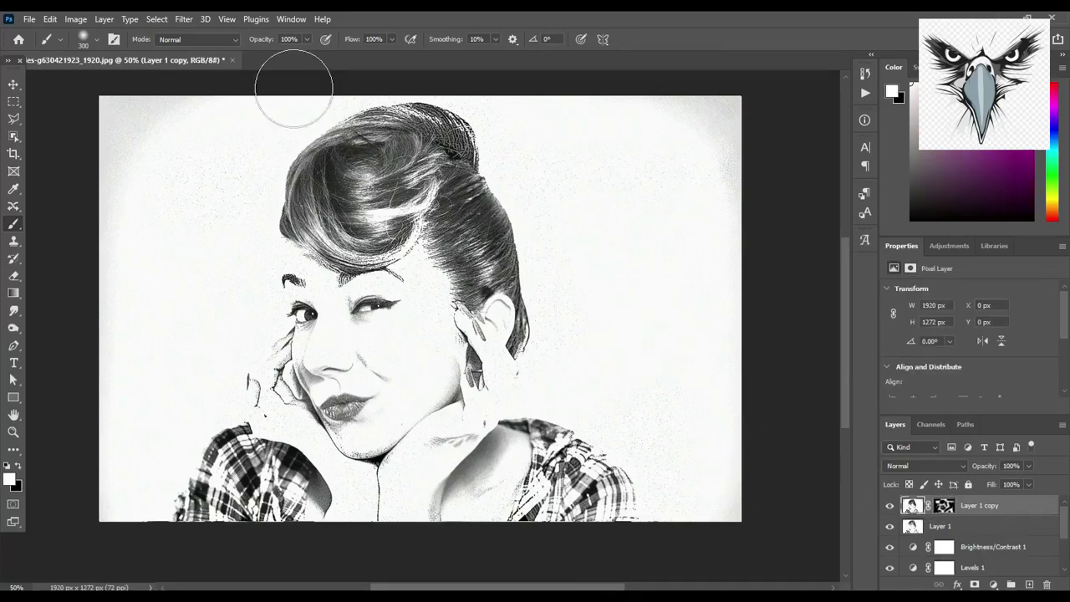
pyautogui.click(178, 23)
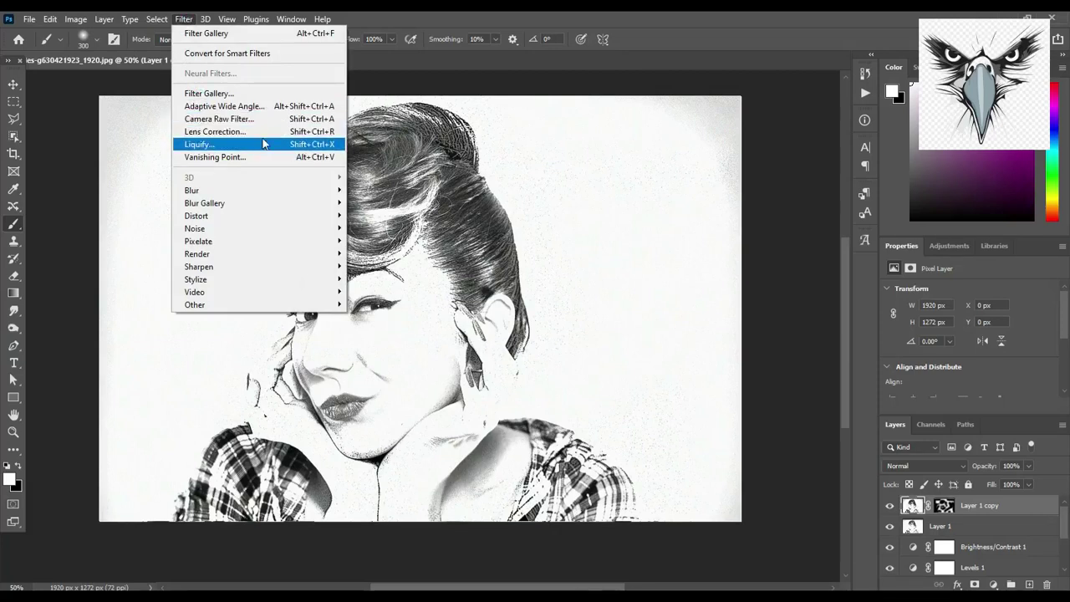
# - In the Camera Raw Filter, set Highlights +13, Contrast -10, Exposure +0.50 and Tint +17
pyautogui.click(222, 121)
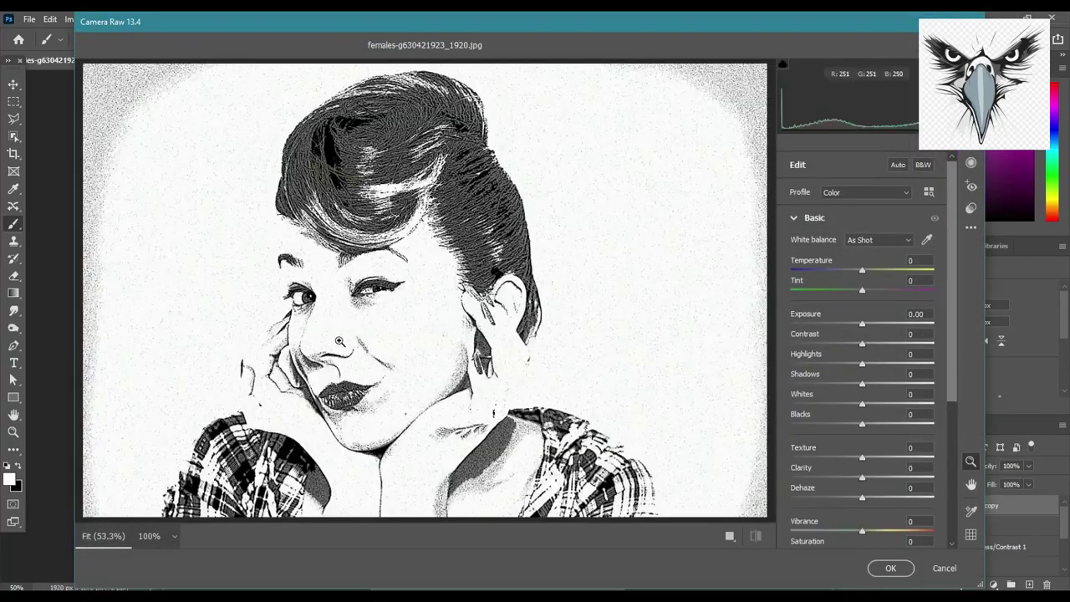
pyautogui.click(871, 365)
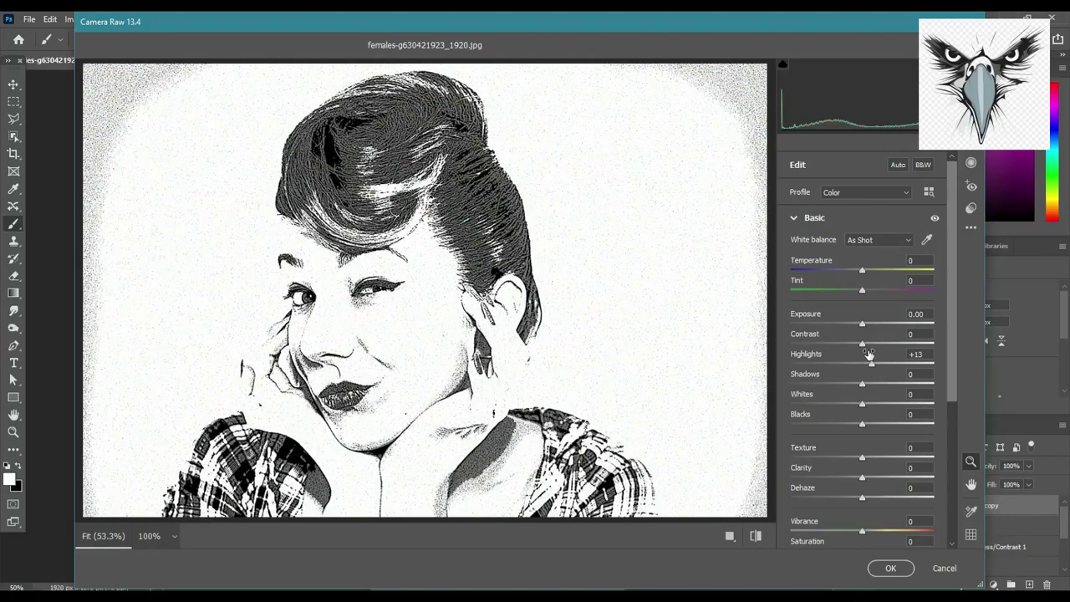
pyautogui.click(854, 343)
pyautogui.click(879, 324)
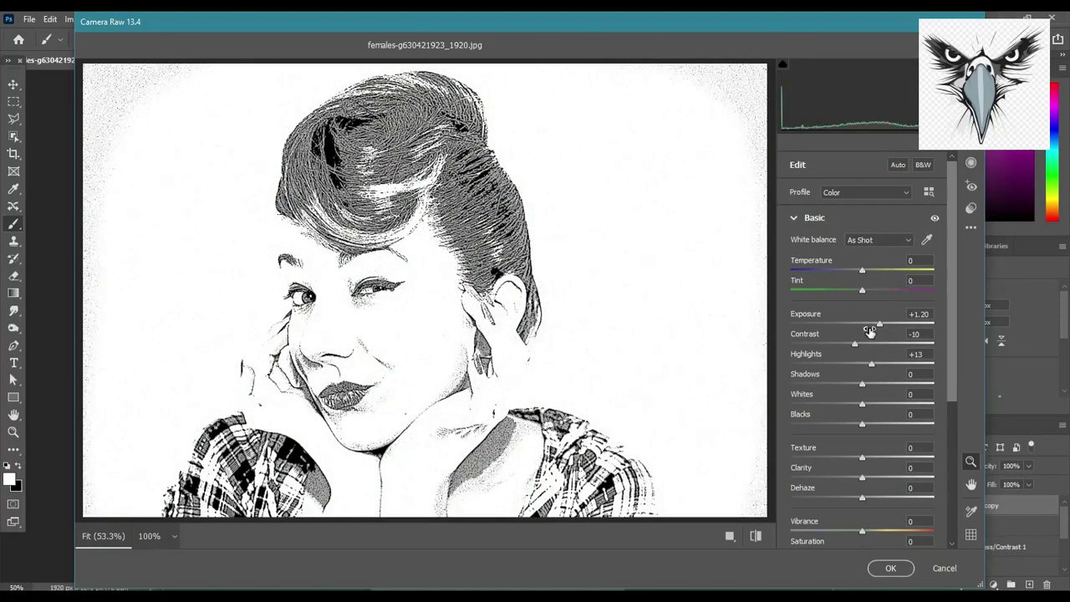
pyautogui.click(869, 326)
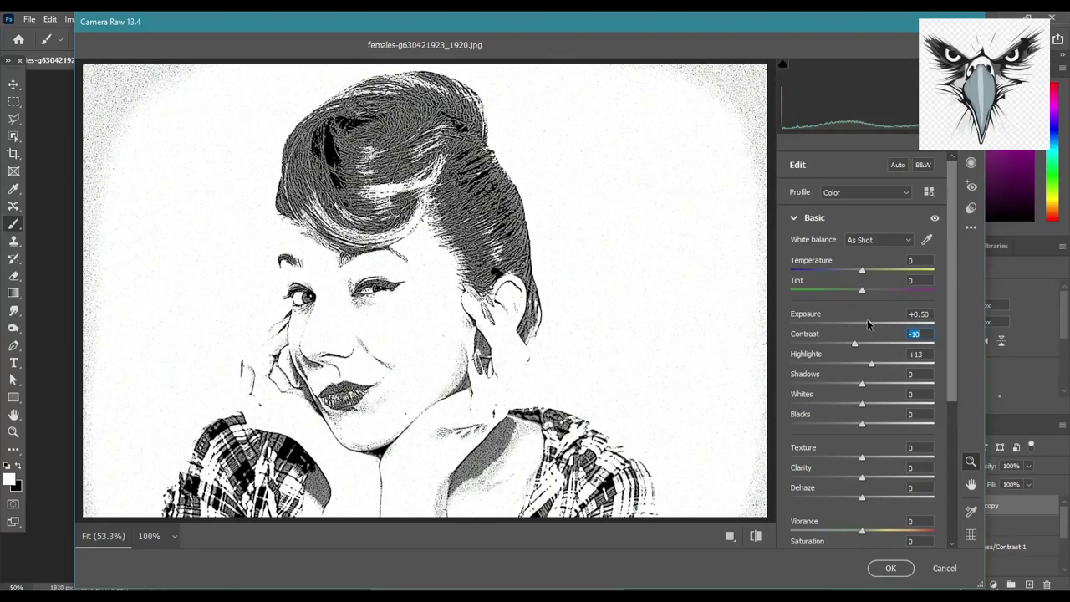
pyautogui.click(873, 291)
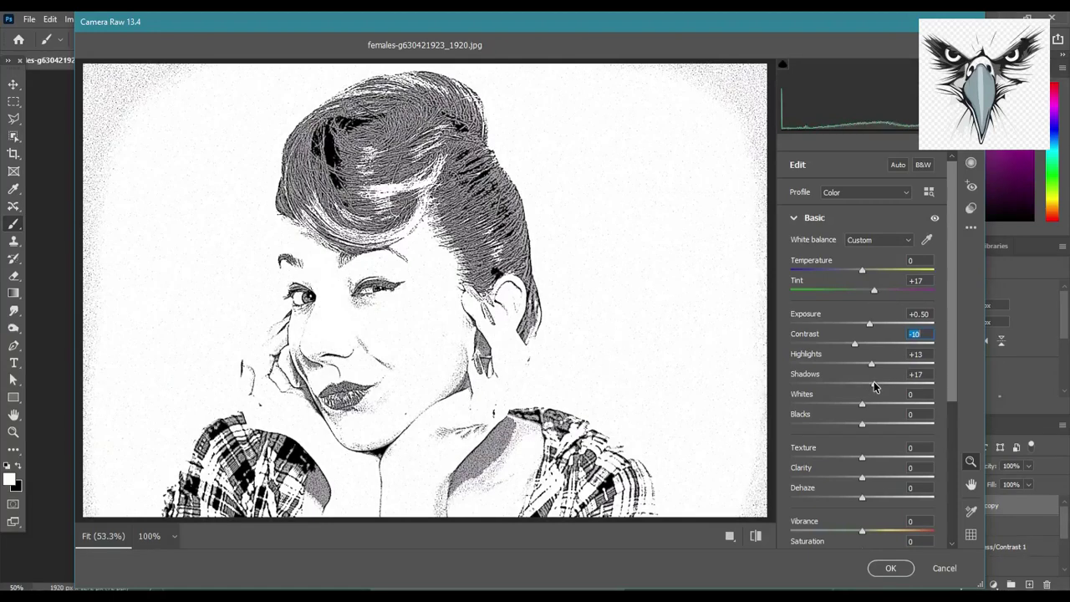
# - Keep Shadows at 0, set Whites -7, Blacks +13, Vibrance +10, Dehaze -13, and apply
pyautogui.moveTo(869, 386); pyautogui.dragTo(866, 386)
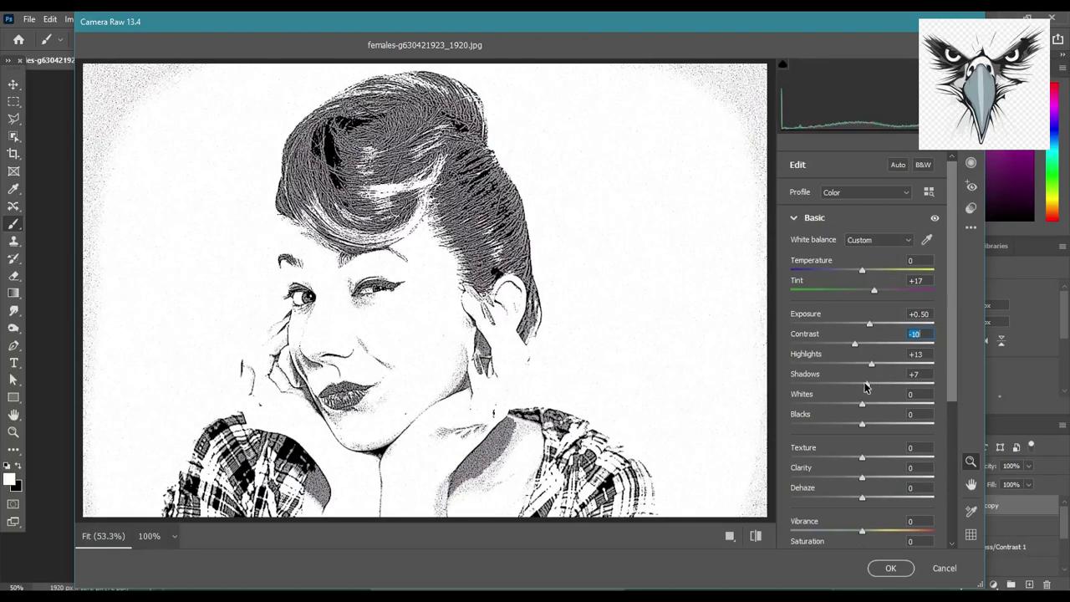
pyautogui.doubleClick(864, 386)
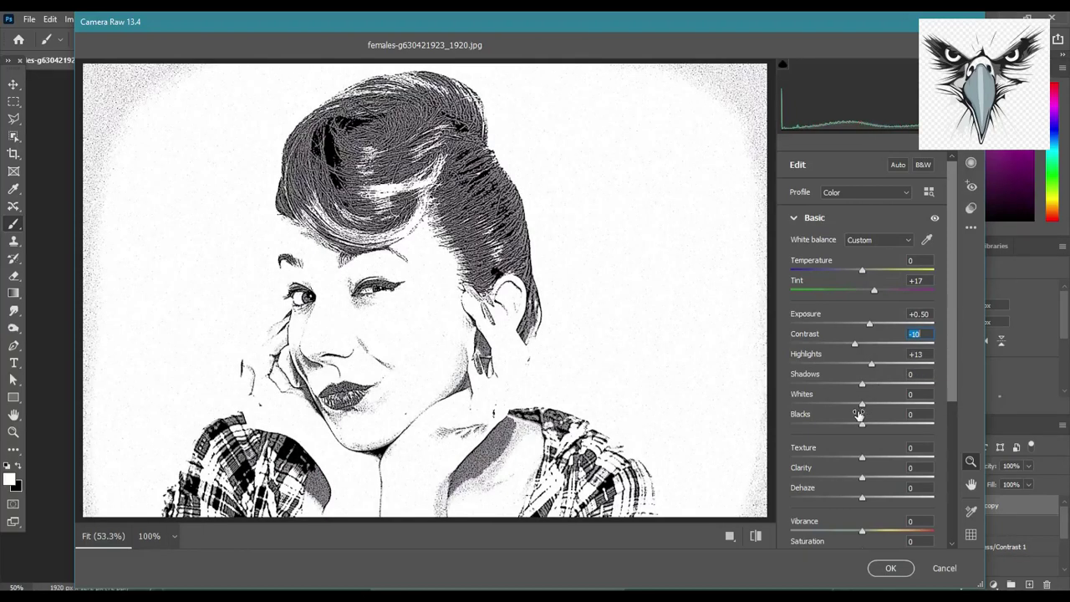
pyautogui.moveTo(857, 406); pyautogui.dragTo(856, 408)
pyautogui.click(871, 428)
pyautogui.scroll(-2, 885, 488)
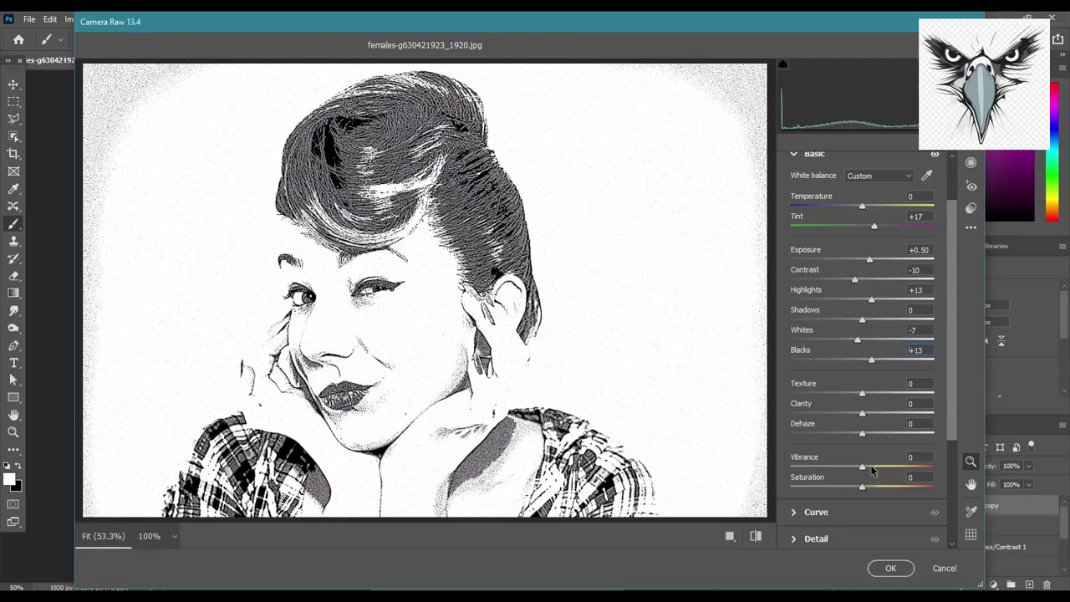
pyautogui.click(868, 465)
pyautogui.click(855, 438)
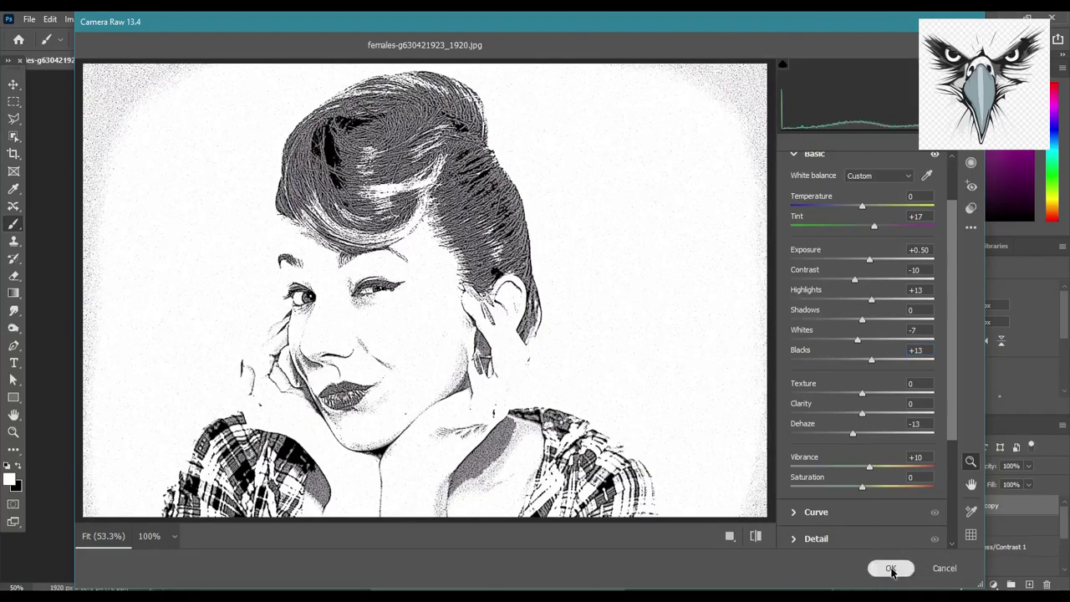
pyautogui.click(892, 568)
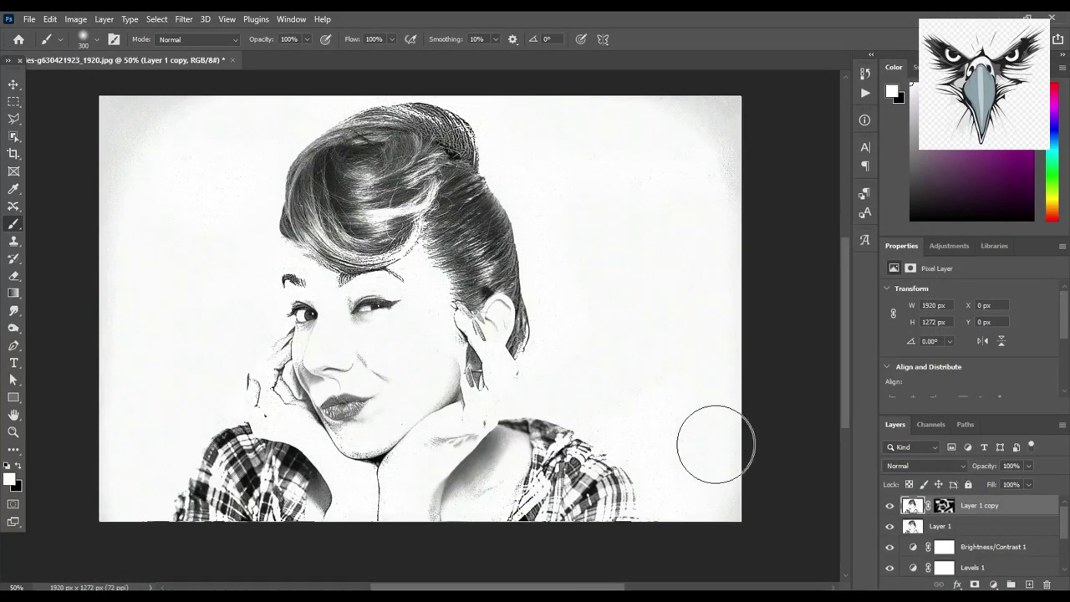